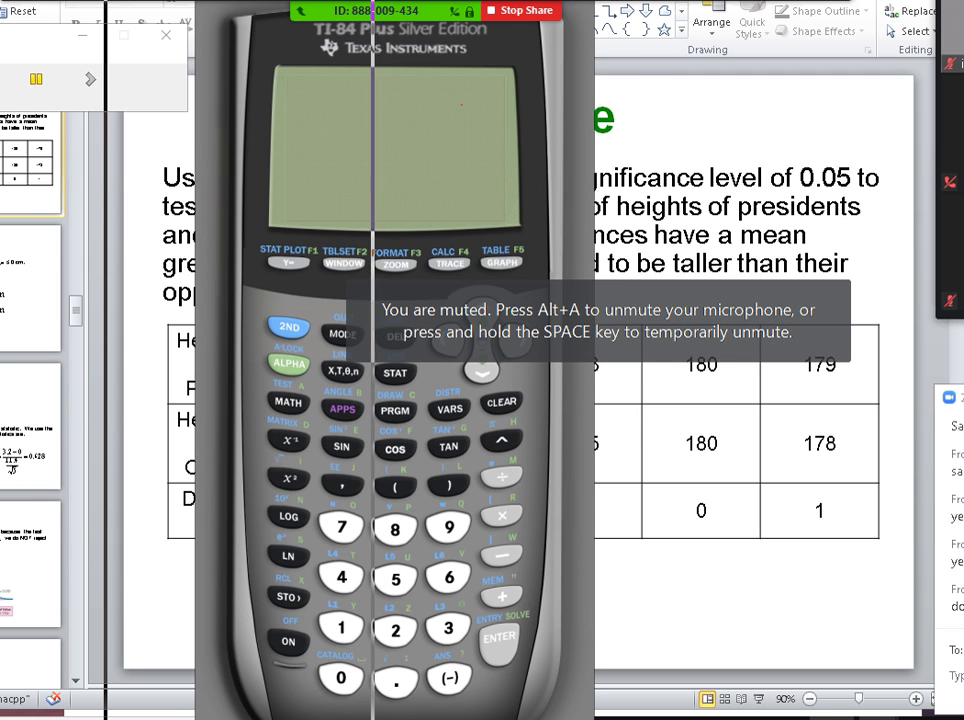
Step: Shift the Wabbitemu window left and clear the 1-Var Stats output from the home screen
{"action": "left_click_drag", "start_coordinate": [430, 40], "coordinate": [210, 40]}
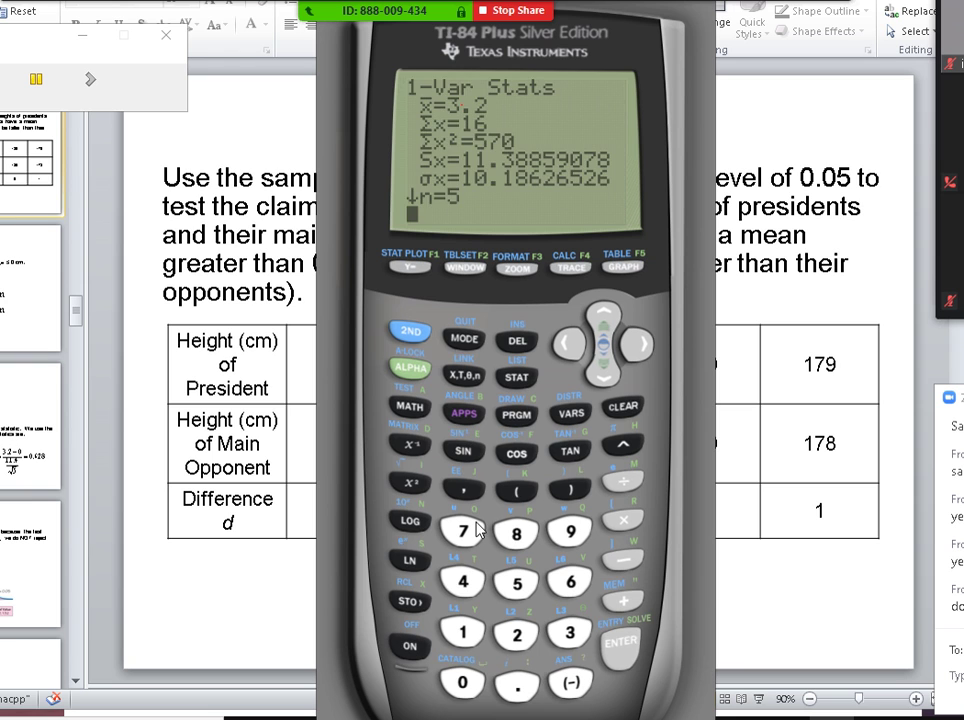
{"action": "left_click", "coordinate": [622, 406]}
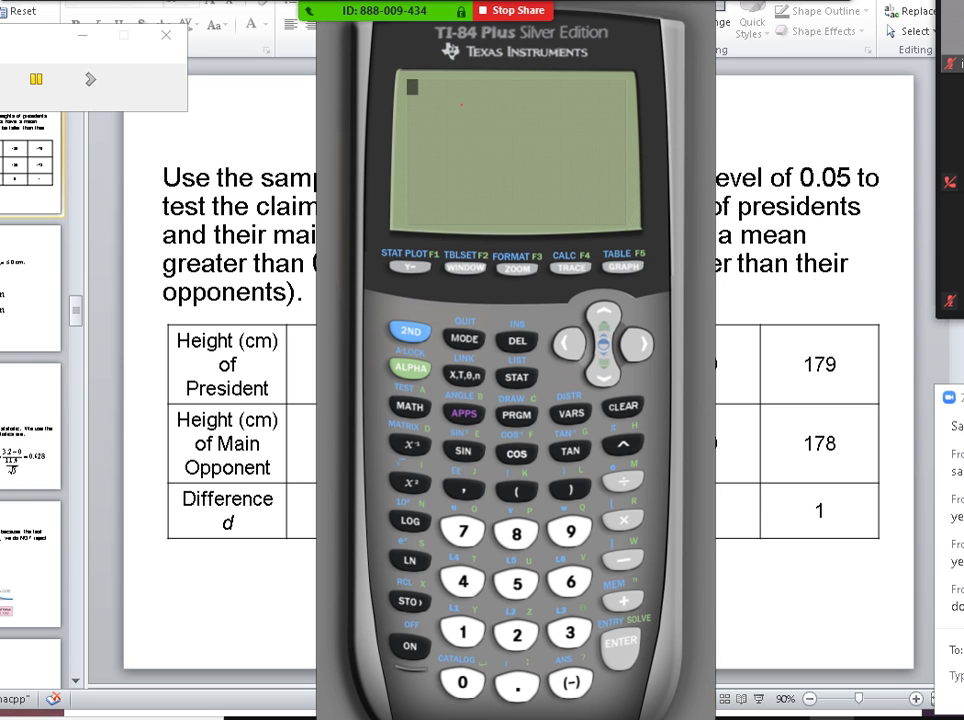
{"action": "left_click_drag", "start_coordinate": [515, 150], "coordinate": [200, 148]}
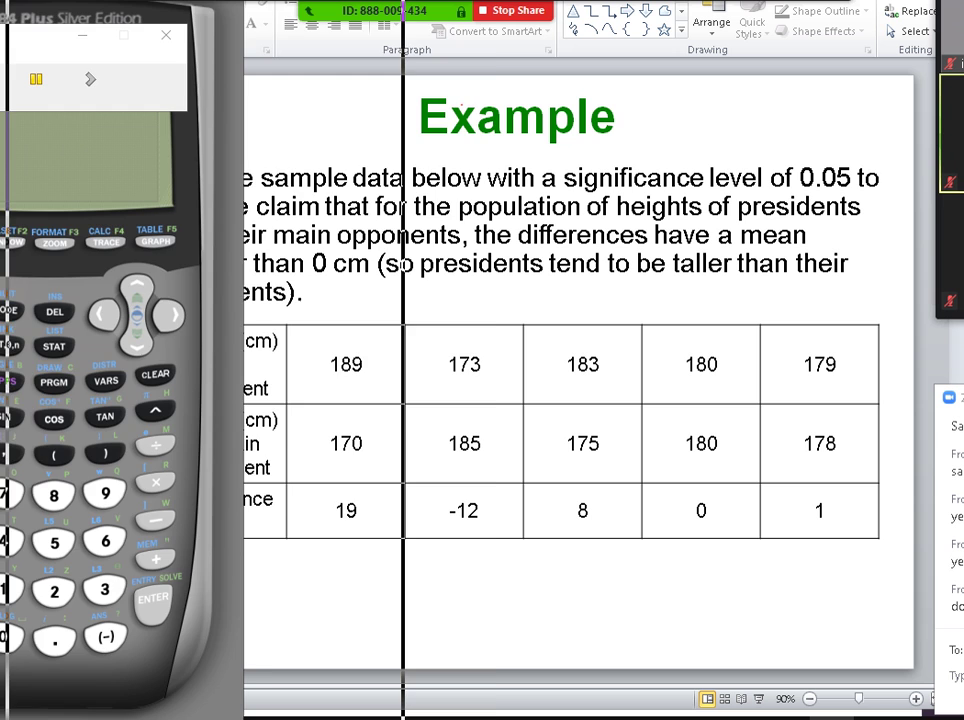
{"action": "left_click_drag", "start_coordinate": [15, 461], "coordinate": [257, 495]}
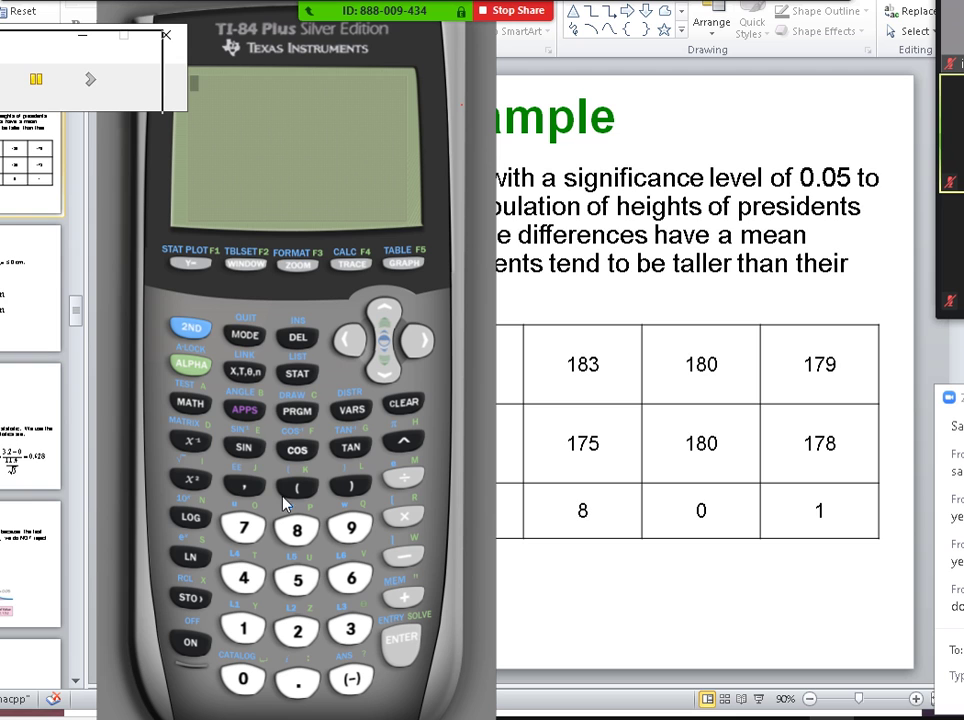
Step: In the STAT list editor, overwrite L1 with president heights 189, 173, 183 and 180
{"action": "left_click", "coordinate": [297, 373]}
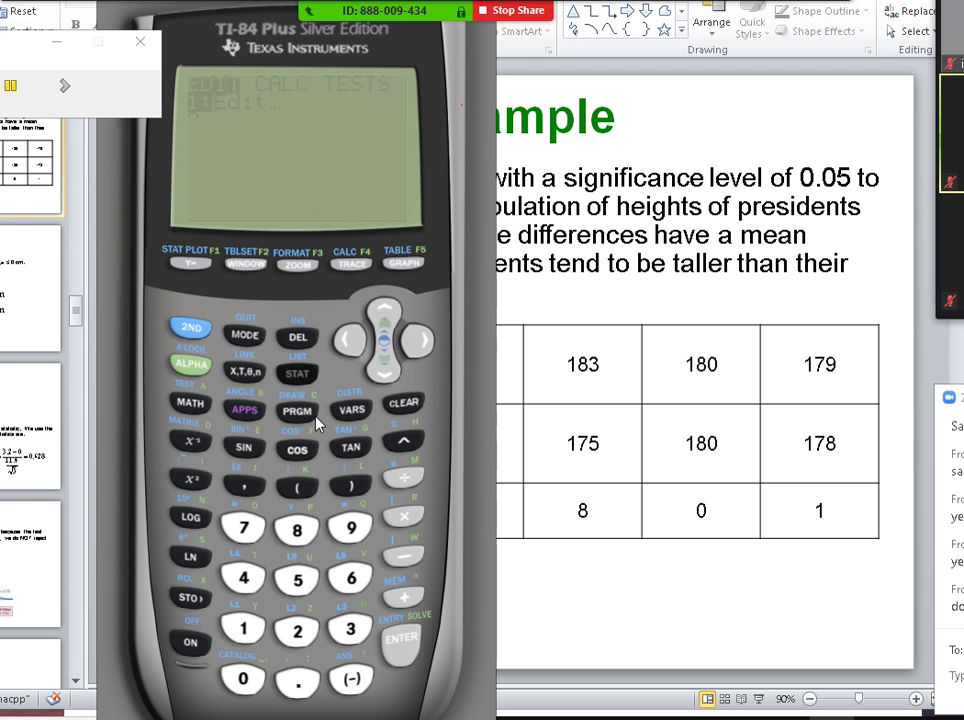
{"action": "left_click", "coordinate": [400, 638]}
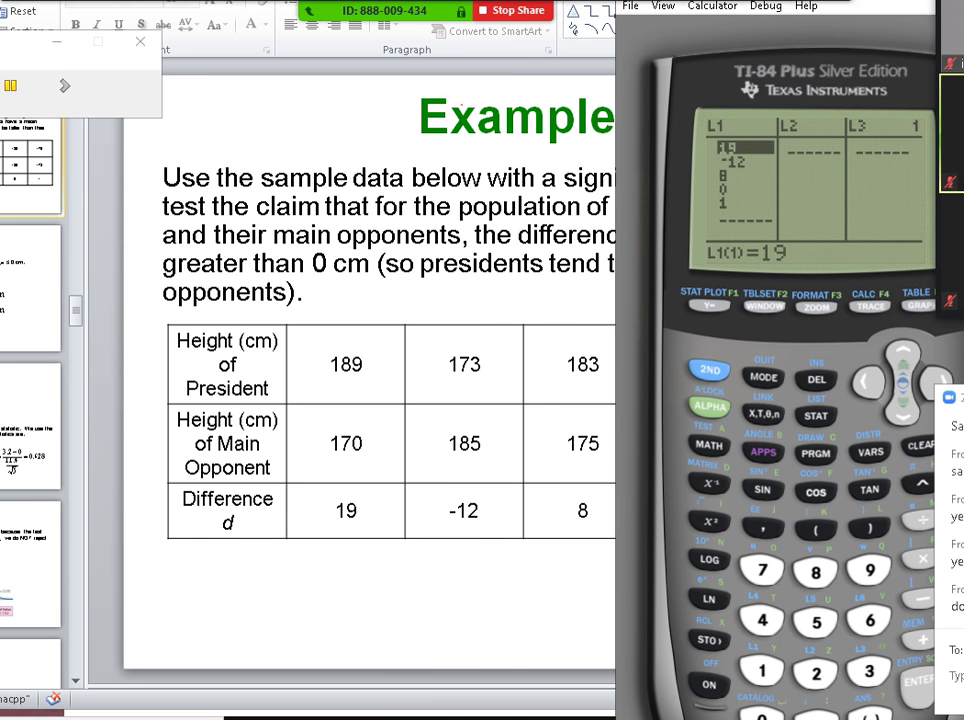
{"action": "type", "text": "189"}
{"action": "key", "text": "Return"}
{"action": "type", "text": "173"}
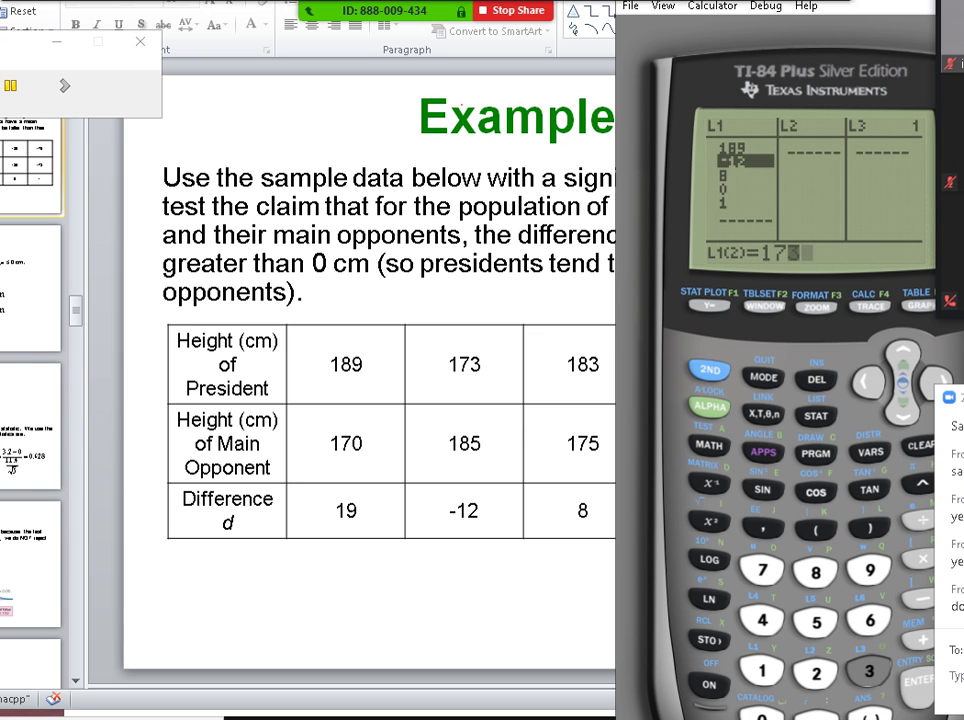
{"action": "key", "text": "Return"}
{"action": "type", "text": "18"}
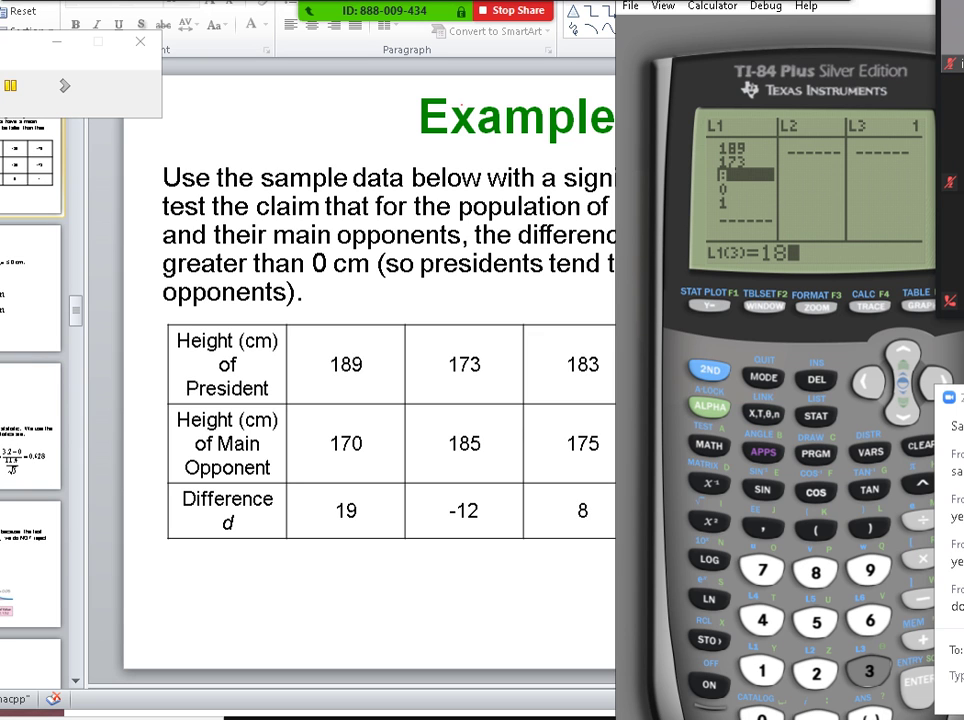
{"action": "type", "text": "3"}
{"action": "key", "text": "Return"}
{"action": "type", "text": "1"}
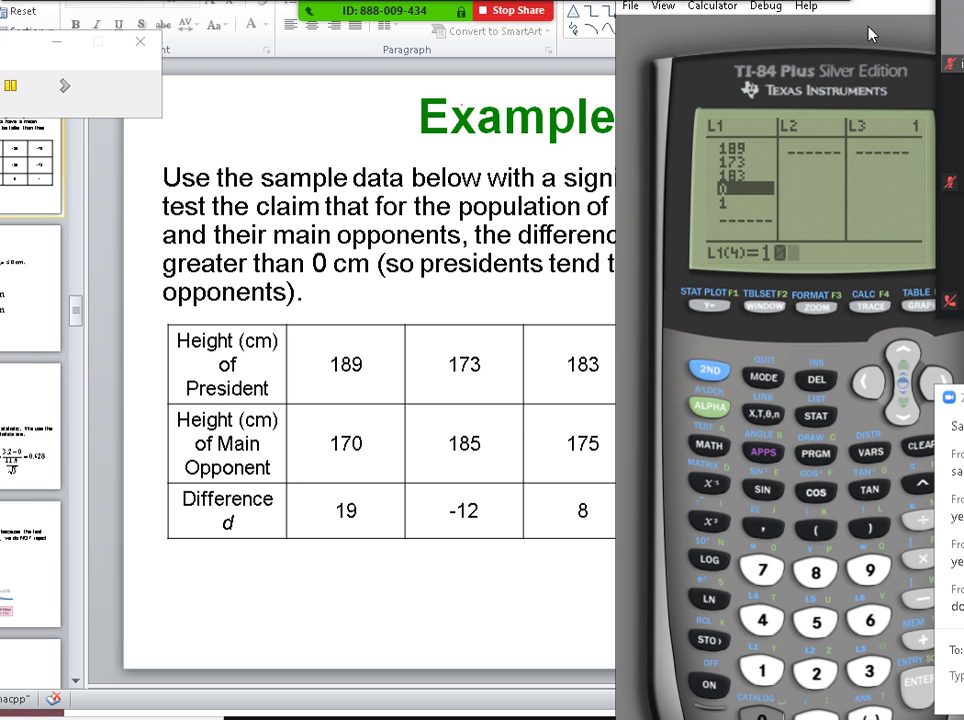
{"action": "type", "text": "8"}
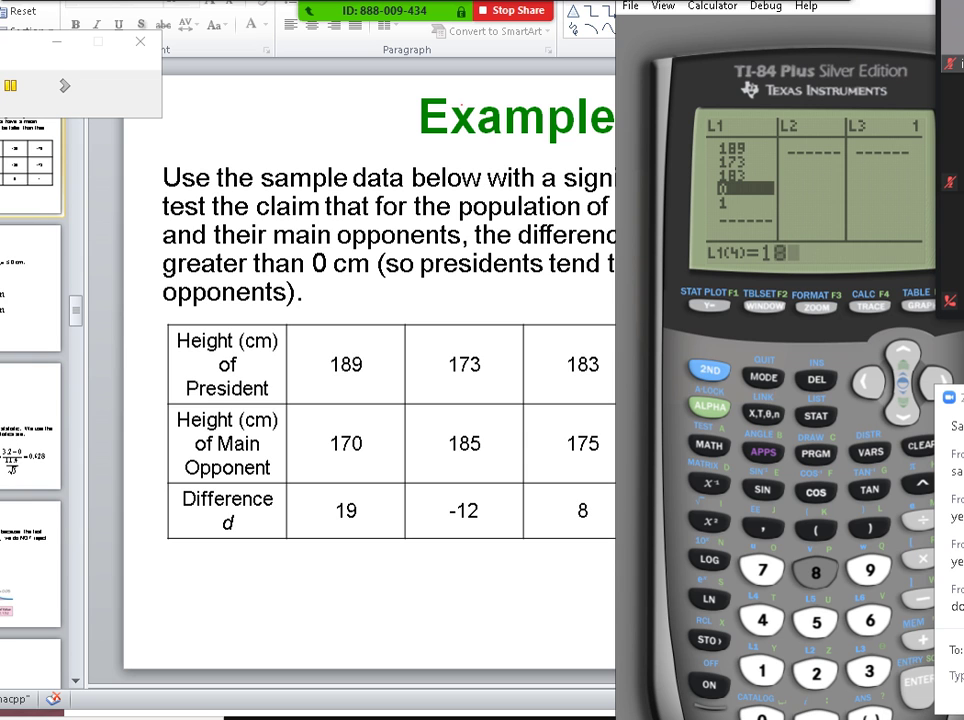
{"action": "type", "text": "0"}
{"action": "key", "text": "Return"}
{"action": "type", "text": "1"}
{"action": "left_click_drag", "start_coordinate": [790, 330], "coordinate": [472, 313]}
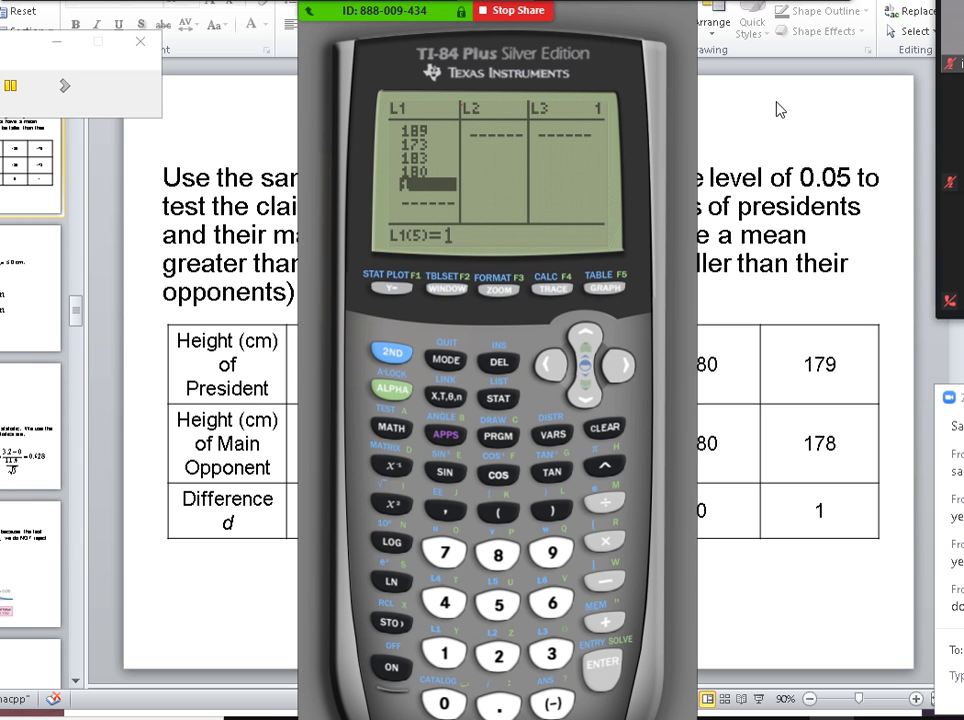
Step: Enter 179 as the fifth L1 value and move over to list L2
{"action": "type", "text": "79"}
{"action": "key", "text": "Return"}
{"action": "key", "text": "Right"}
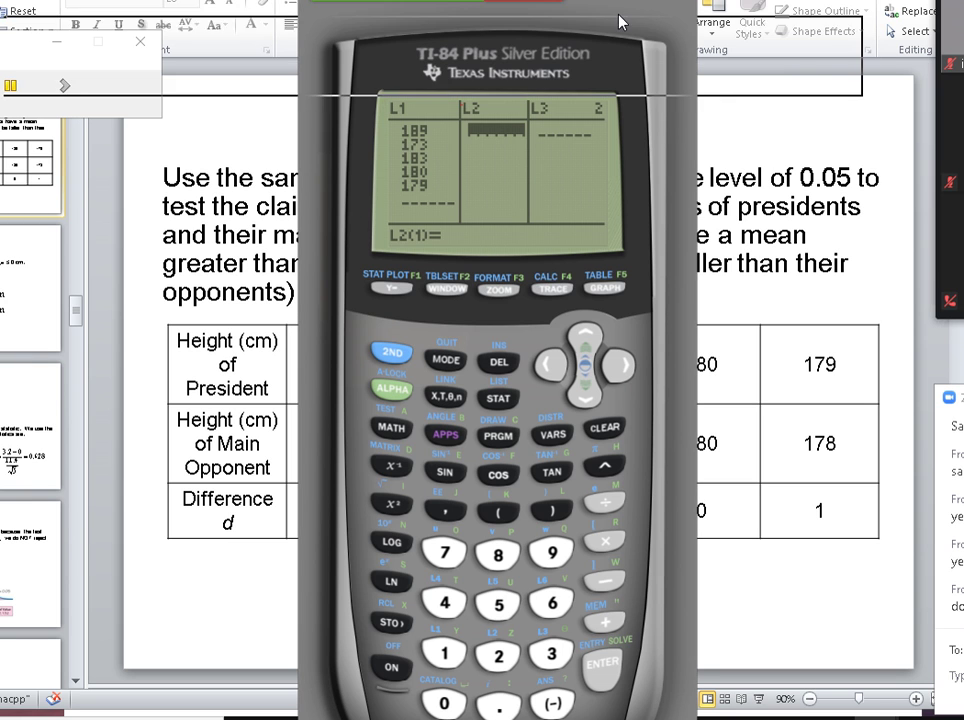
{"action": "left_click_drag", "start_coordinate": [497, 60], "coordinate": [656, 58]}
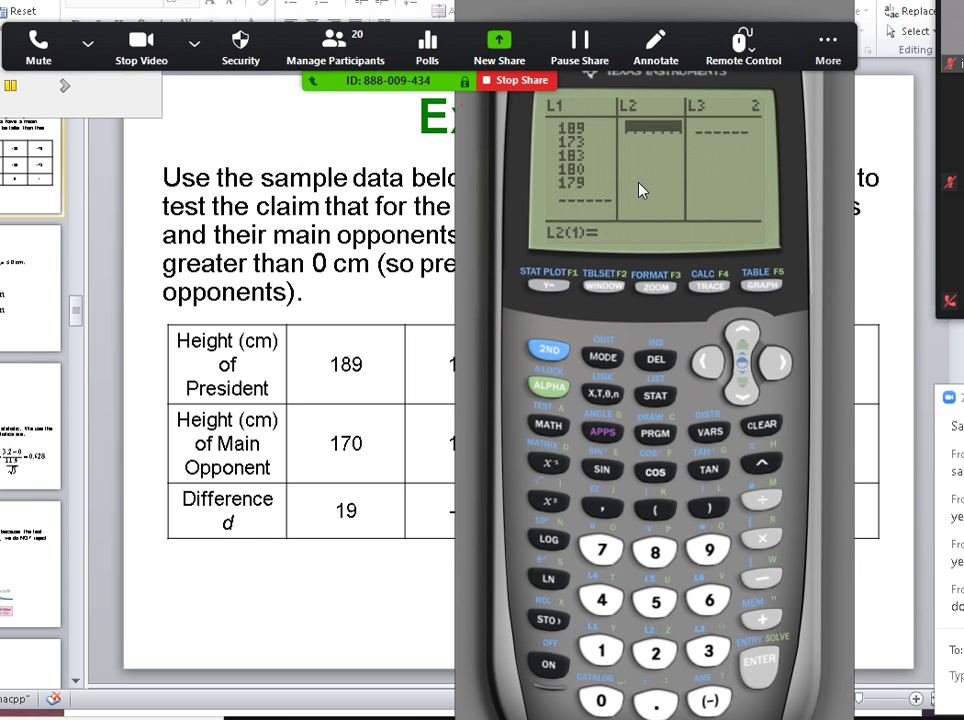
Step: Fill L2 with opponent heights 170, 185, 175, 180 and 178
{"action": "type", "text": "170"}
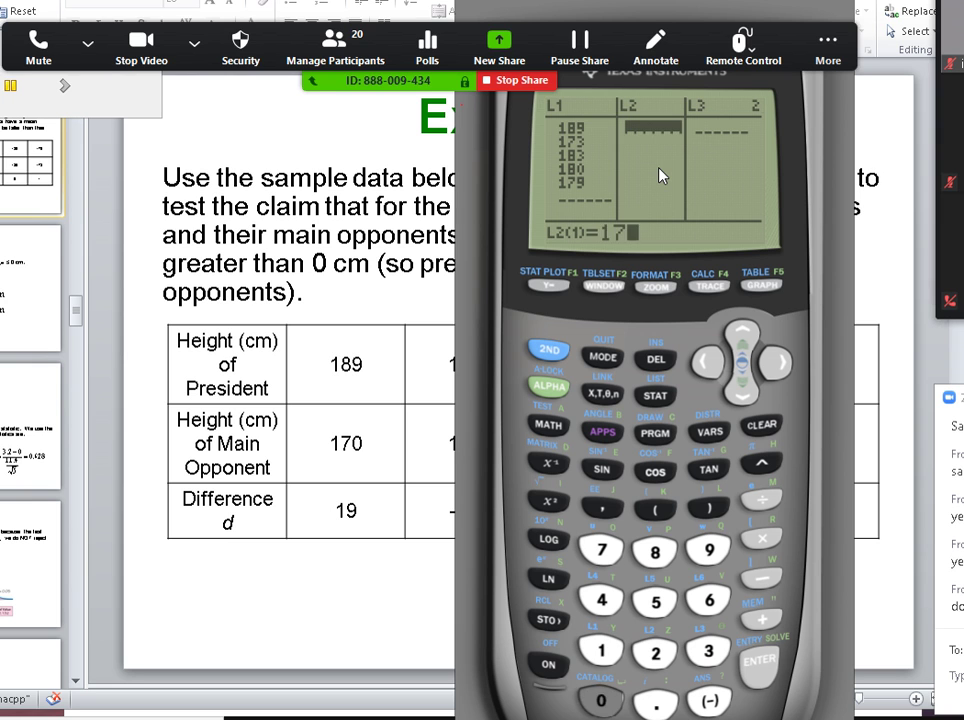
{"action": "key", "text": "Return"}
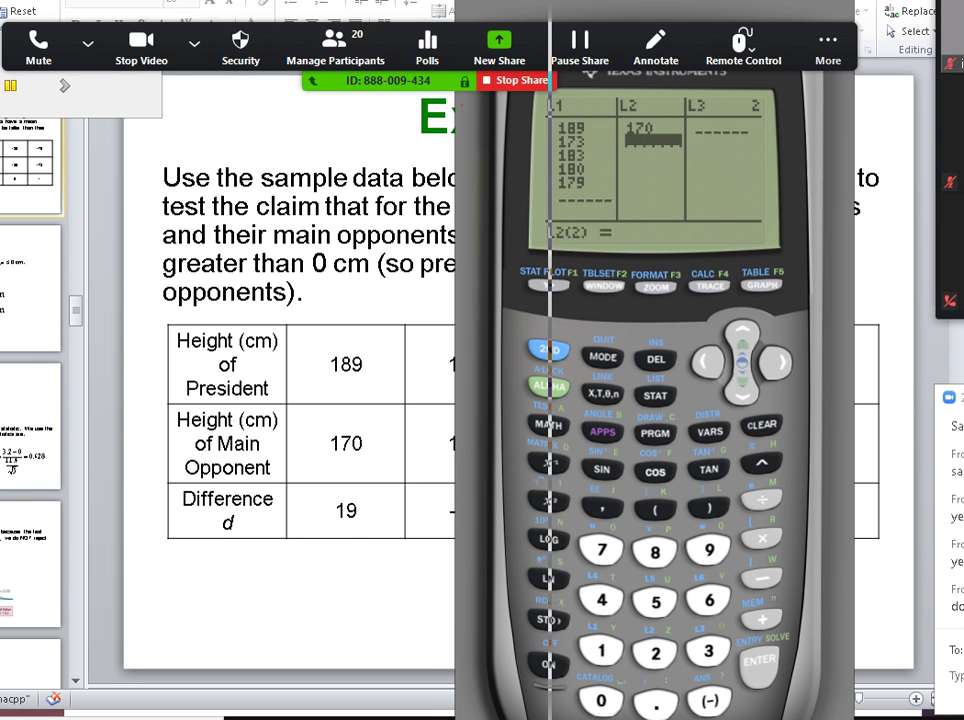
{"action": "left_click_drag", "start_coordinate": [596, 60], "coordinate": [243, 60]}
{"action": "type", "text": "185"}
{"action": "key", "text": "Return"}
{"action": "type", "text": "175"}
{"action": "key", "text": "Return"}
{"action": "type", "text": "180"}
{"action": "key", "text": "Return"}
{"action": "type", "text": "17"}
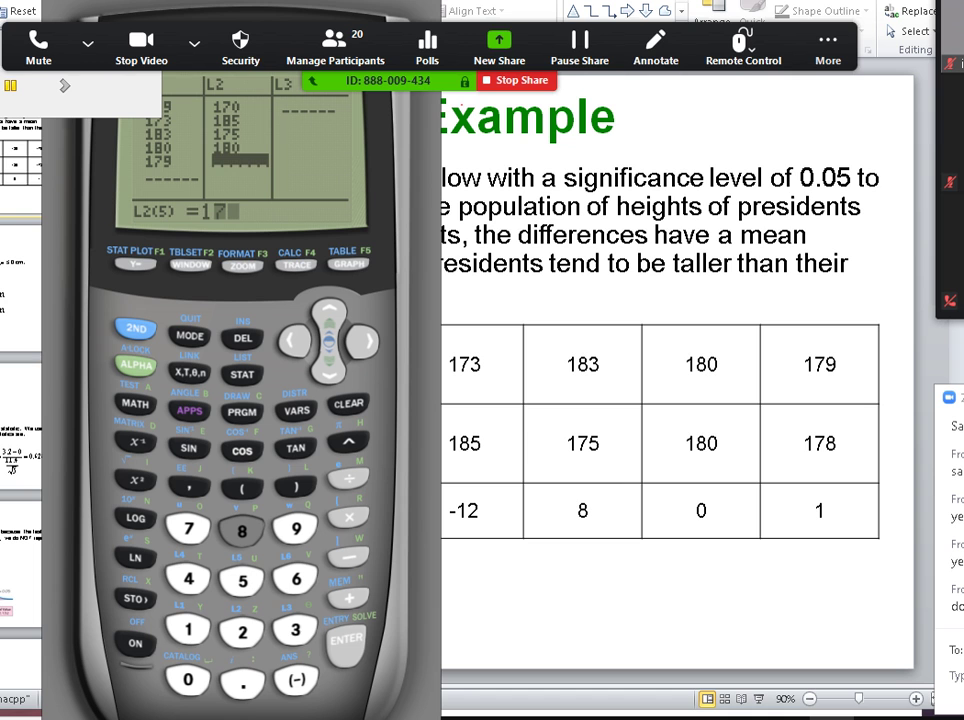
{"action": "type", "text": "8"}
{"action": "key", "text": "Return"}
{"action": "left_click_drag", "start_coordinate": [278, 26], "coordinate": [538, 95]}
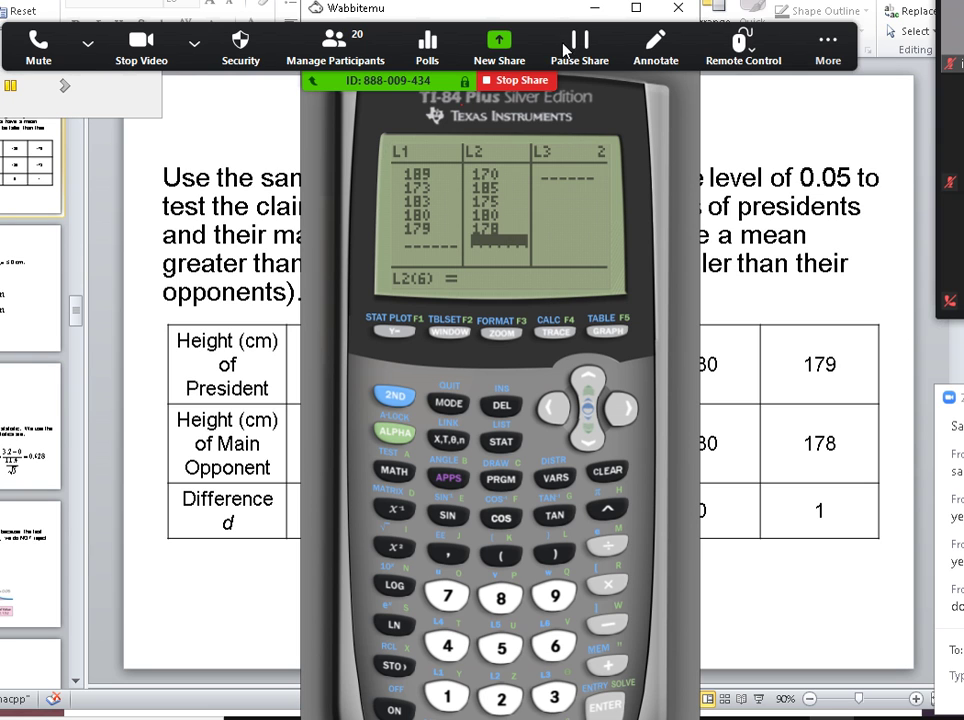
Step: Enter the formula L1−L2 on the L3 header so L3 holds 19, −12, 8, 0, 1
{"action": "left_click", "coordinate": [622, 408]}
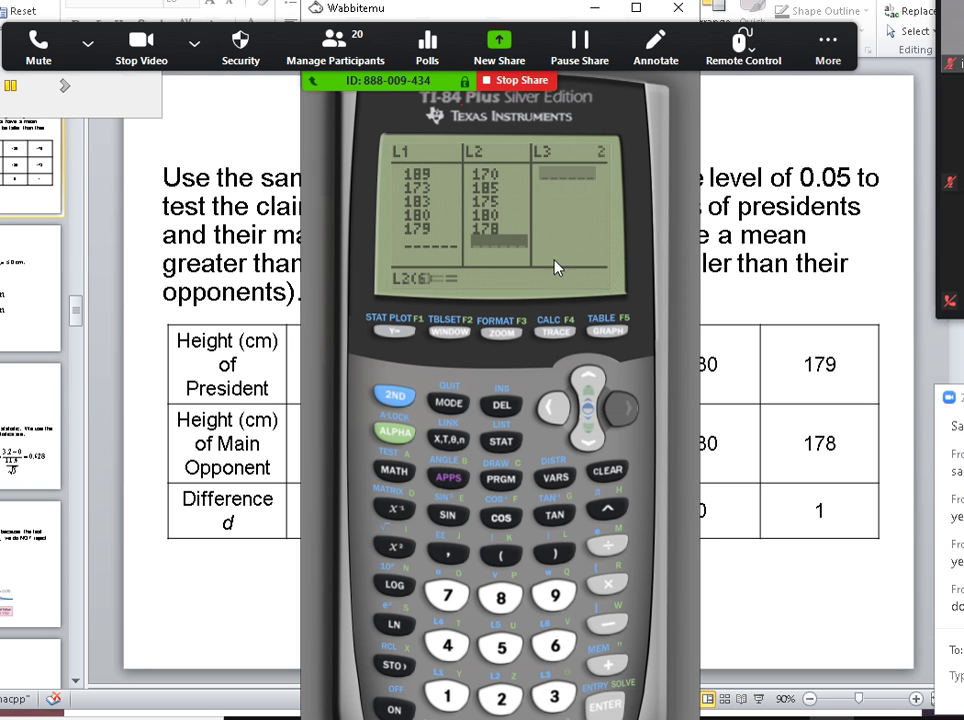
{"action": "left_click", "coordinate": [622, 407]}
{"action": "left_click", "coordinate": [588, 378]}
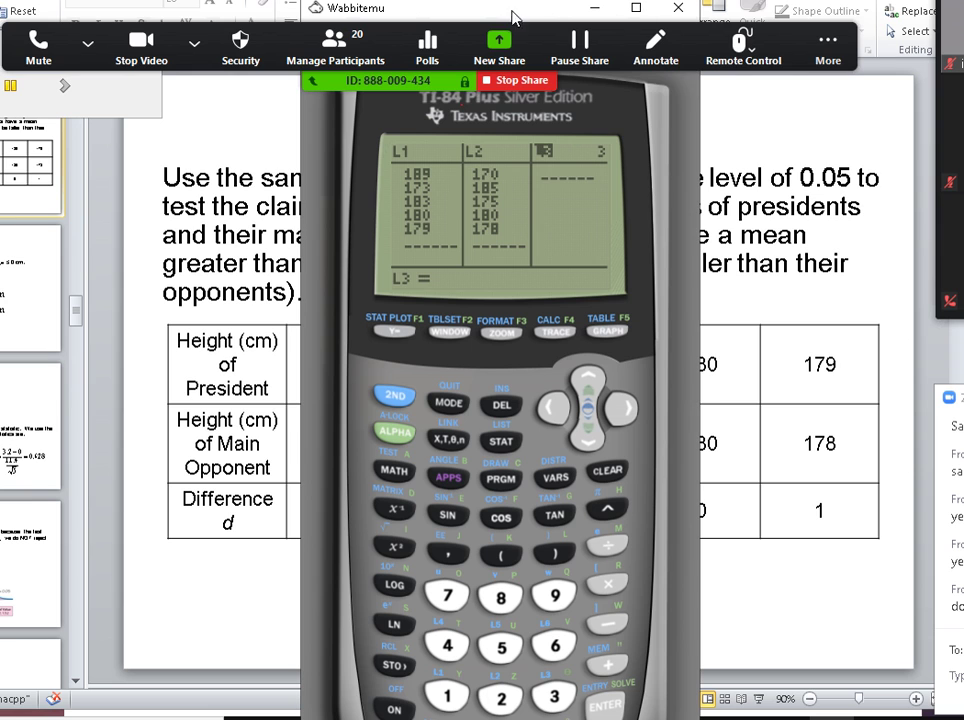
{"action": "left_click_drag", "start_coordinate": [457, 149], "coordinate": [460, 131]}
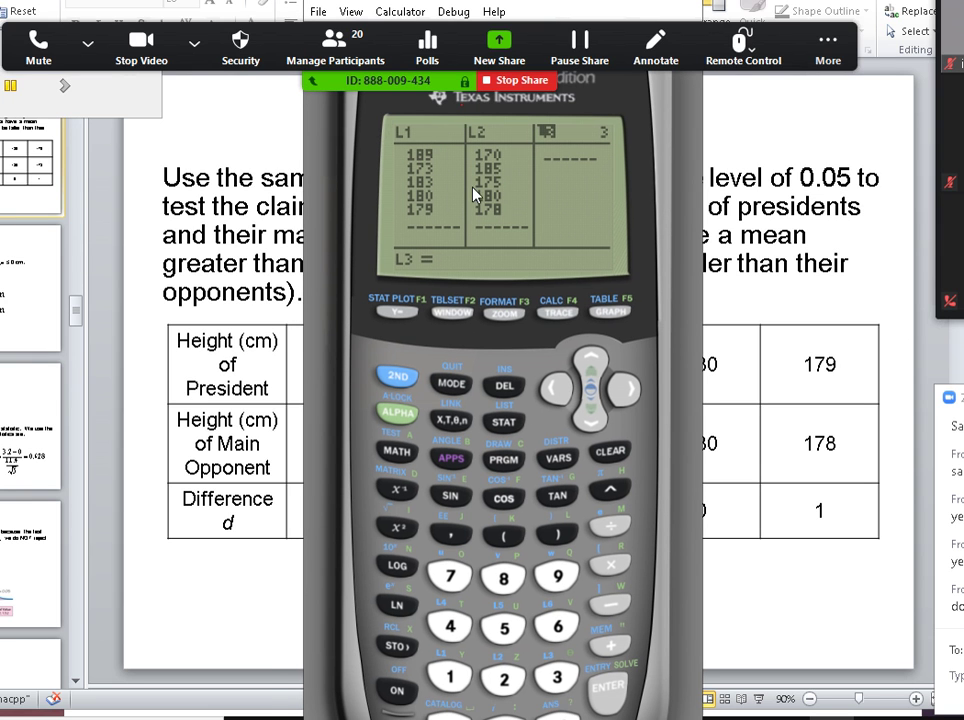
{"action": "left_click", "coordinate": [398, 377]}
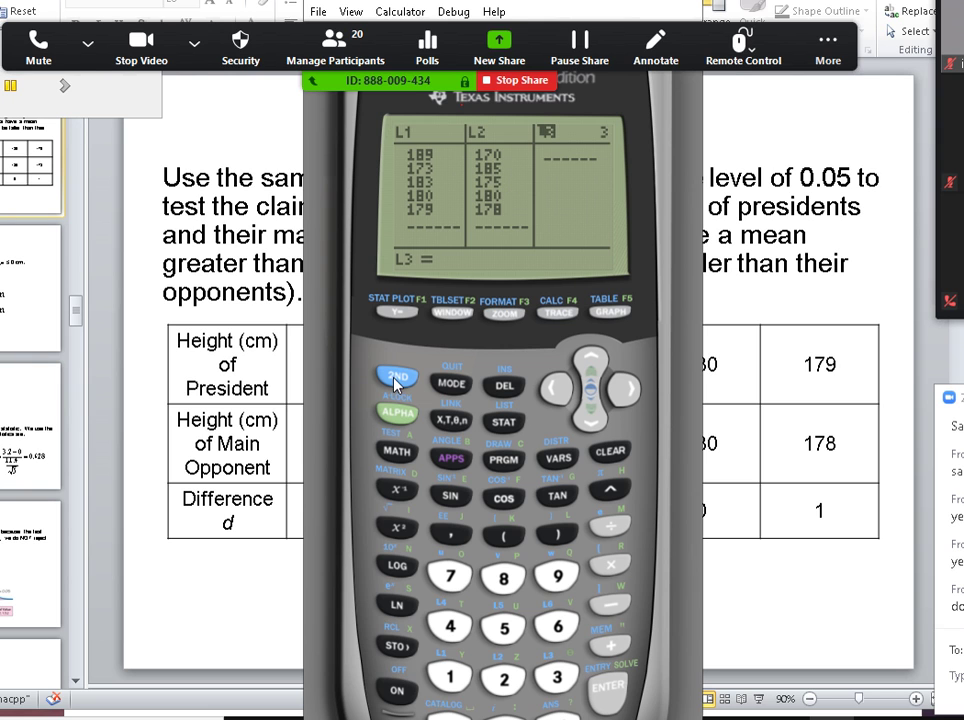
{"action": "left_click", "coordinate": [450, 680]}
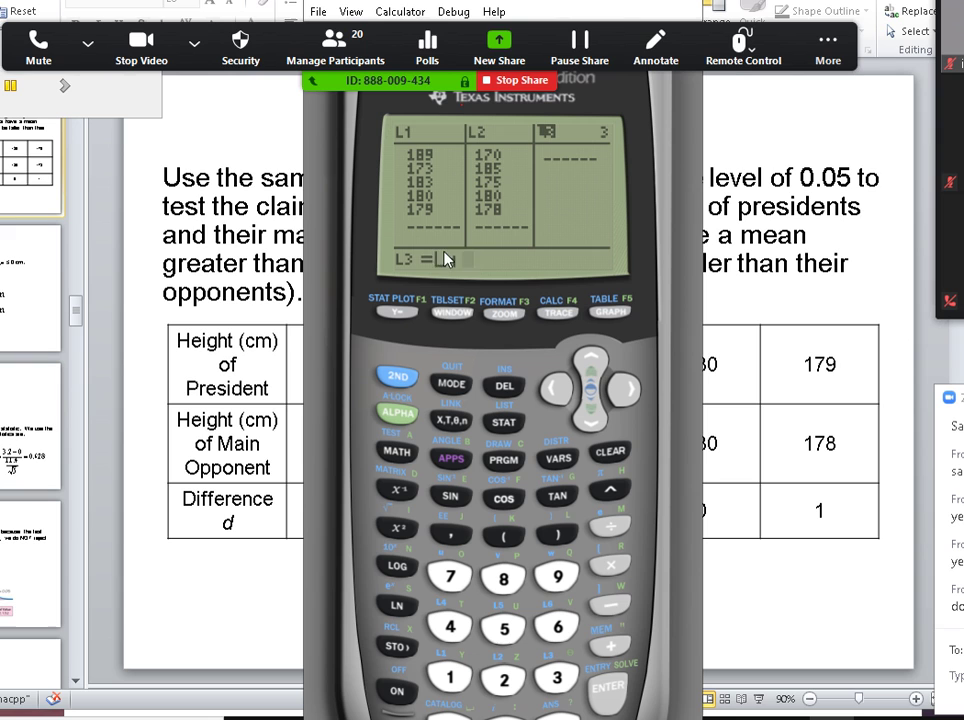
{"action": "left_click", "coordinate": [610, 606]}
{"action": "left_click", "coordinate": [503, 675]}
{"action": "left_click", "coordinate": [609, 690]}
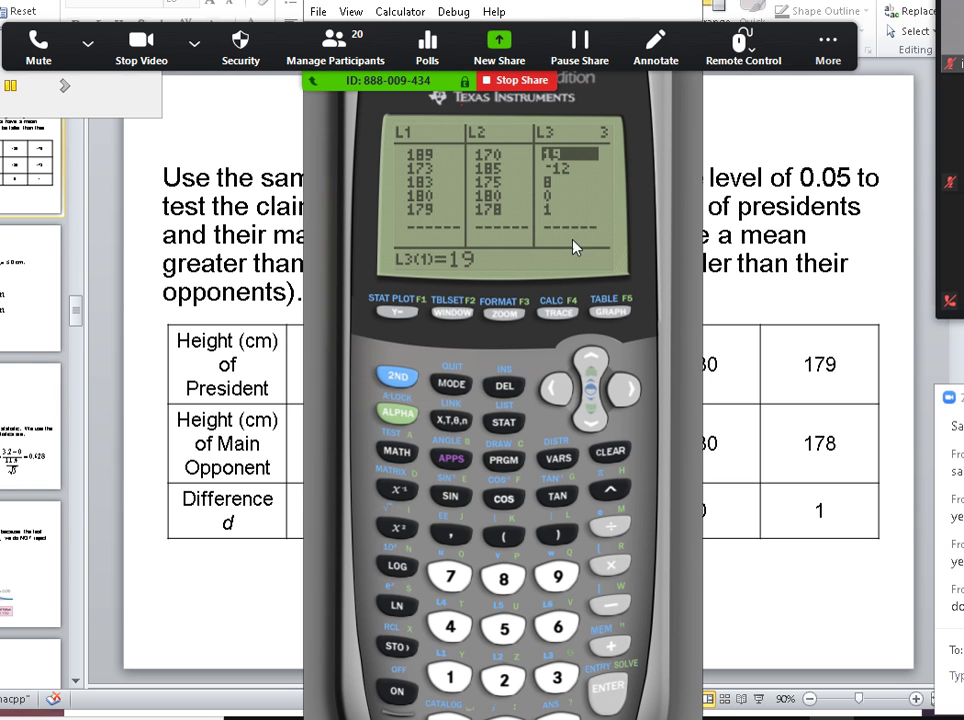
{"action": "left_click", "coordinate": [512, 434]}
{"action": "left_click", "coordinate": [622, 390]}
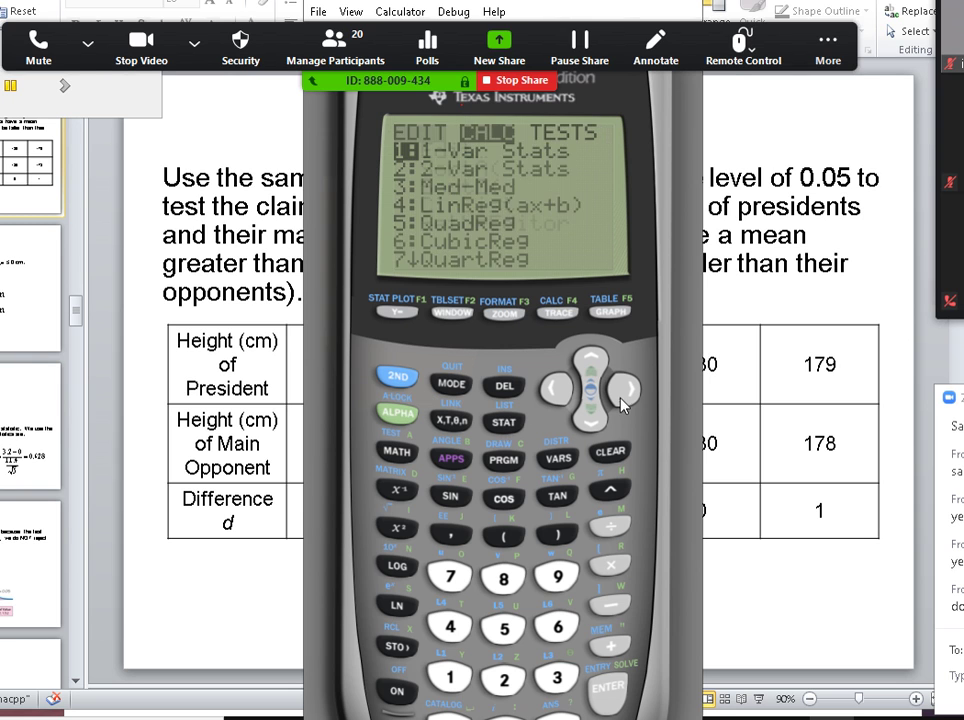
{"action": "left_click", "coordinate": [608, 686]}
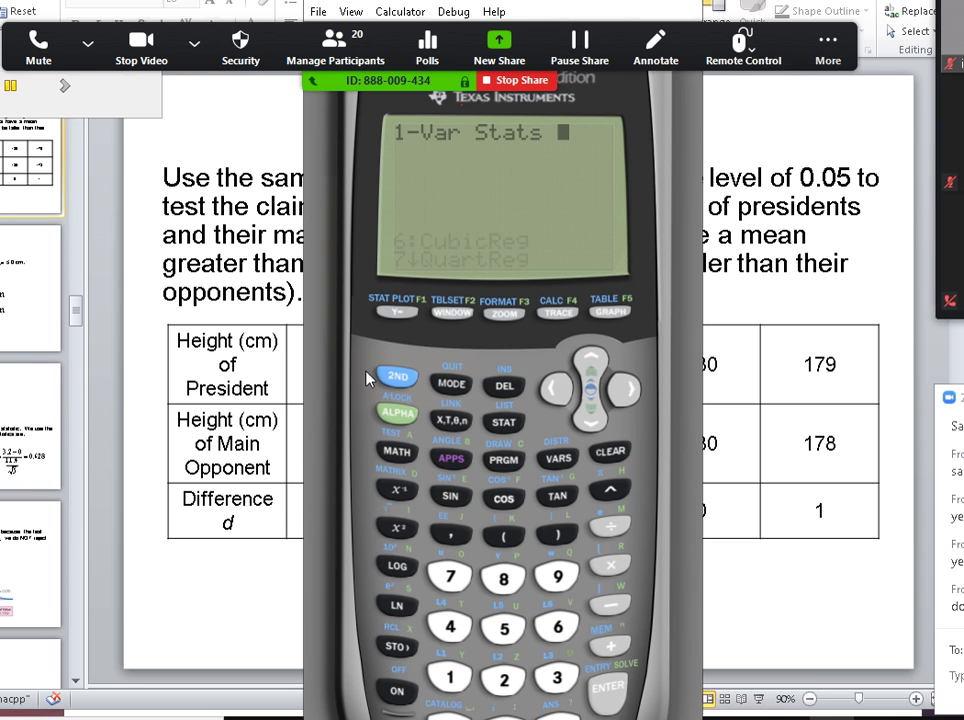
{"action": "left_click", "coordinate": [398, 377]}
{"action": "left_click", "coordinate": [557, 685]}
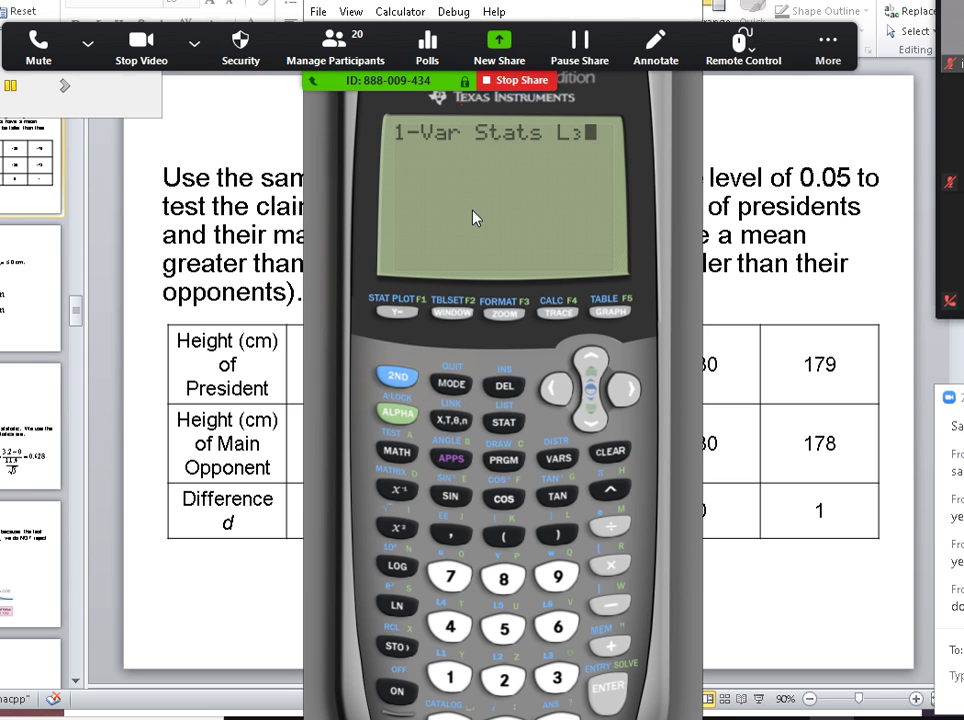
{"action": "left_click", "coordinate": [505, 422]}
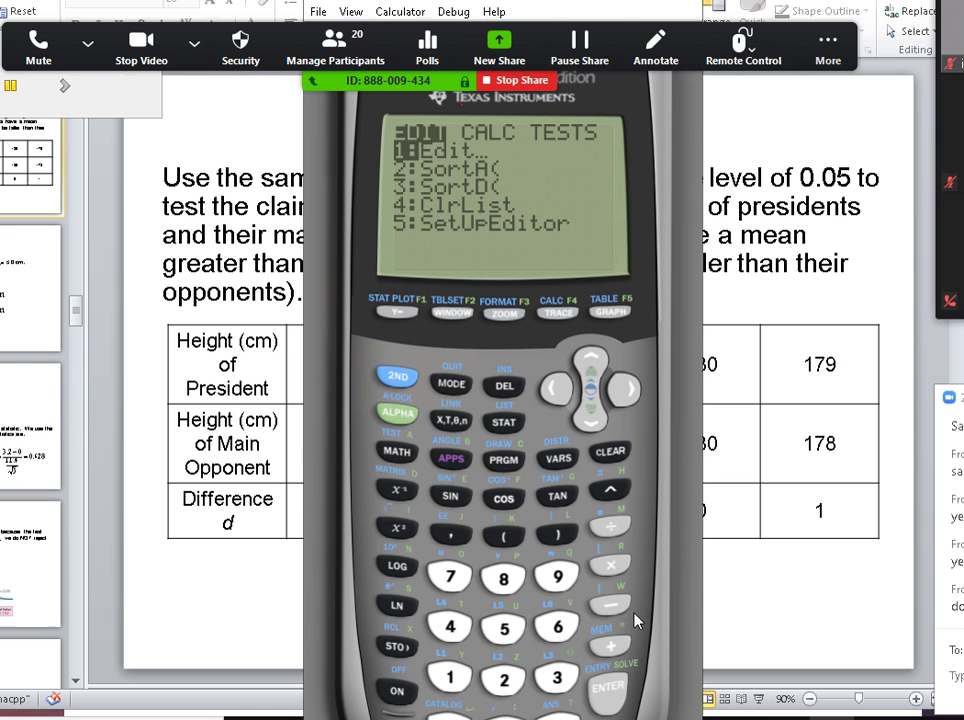
{"action": "left_click", "coordinate": [628, 683]}
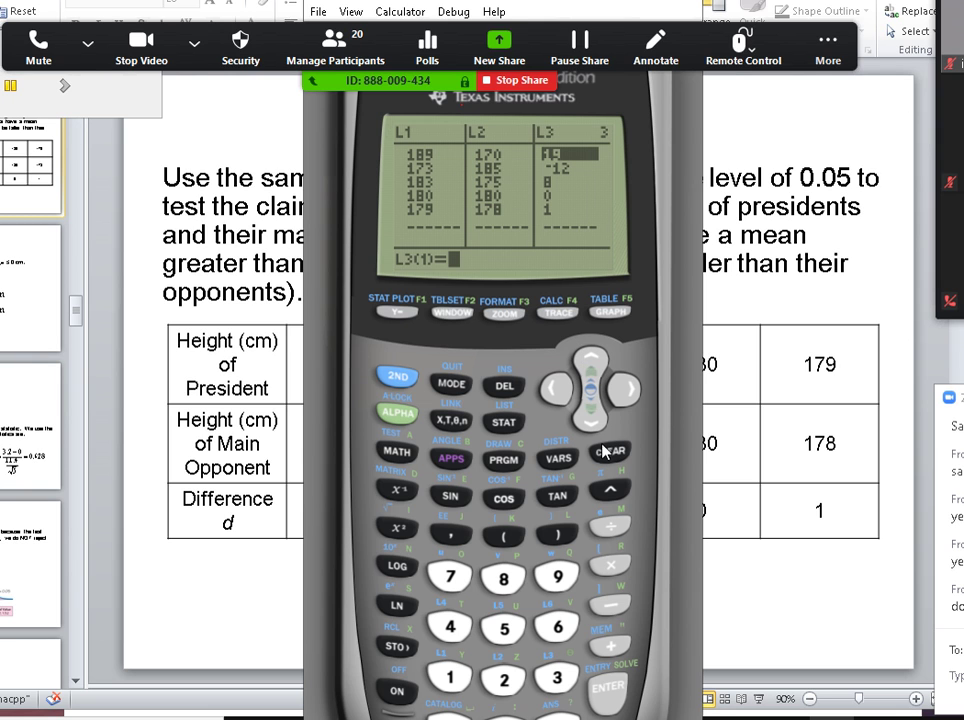
Step: Clear the old contents of list L3 from its header
{"action": "key", "text": "Up"}
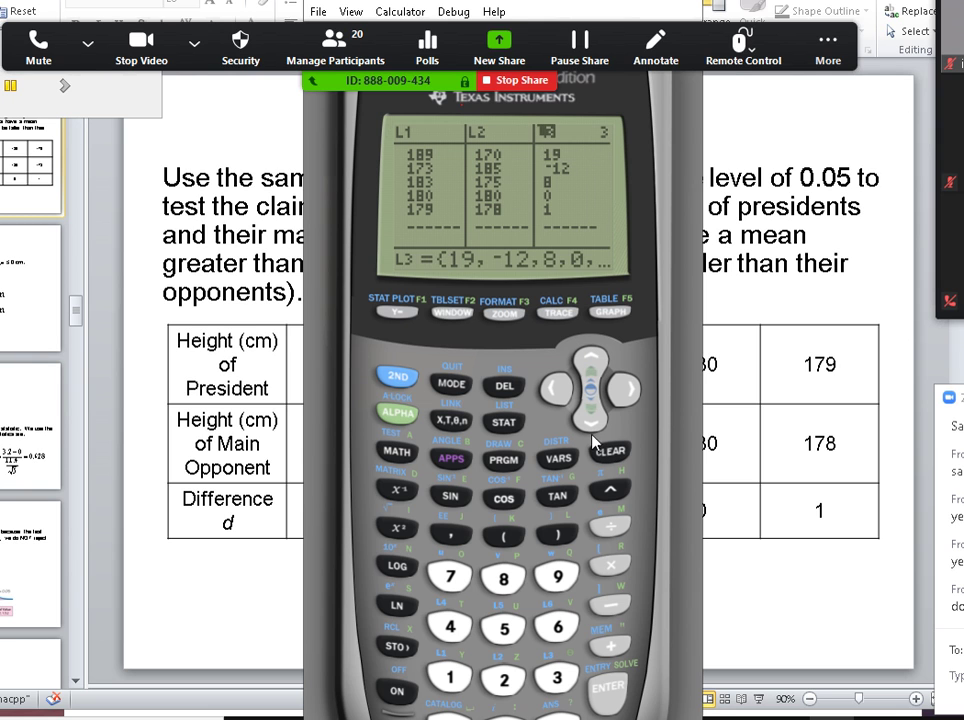
{"action": "left_click", "coordinate": [613, 453]}
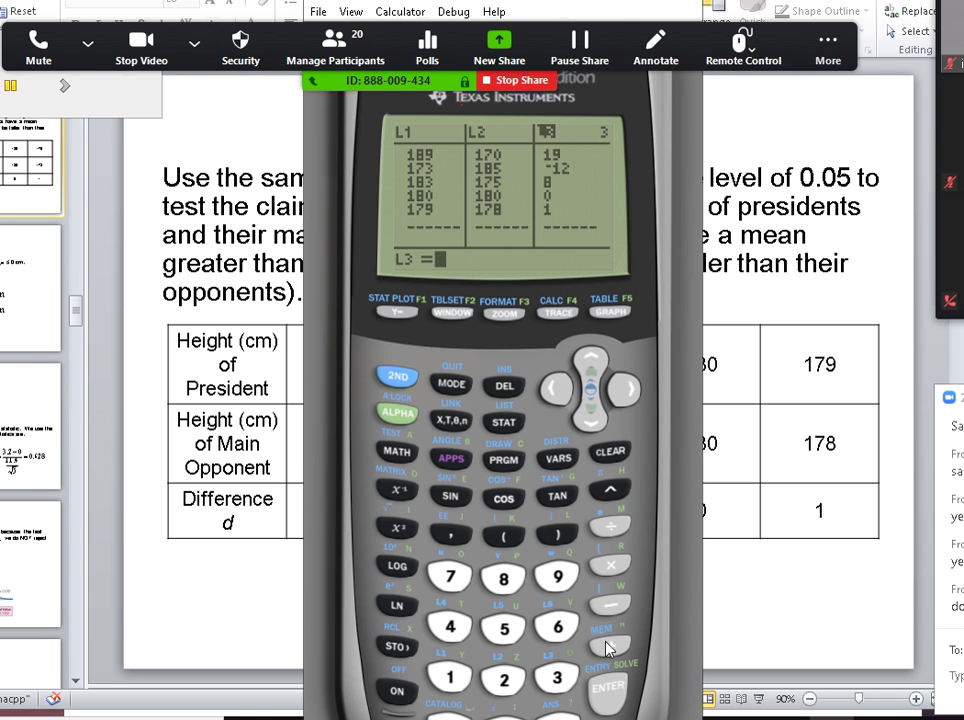
{"action": "left_click", "coordinate": [609, 684]}
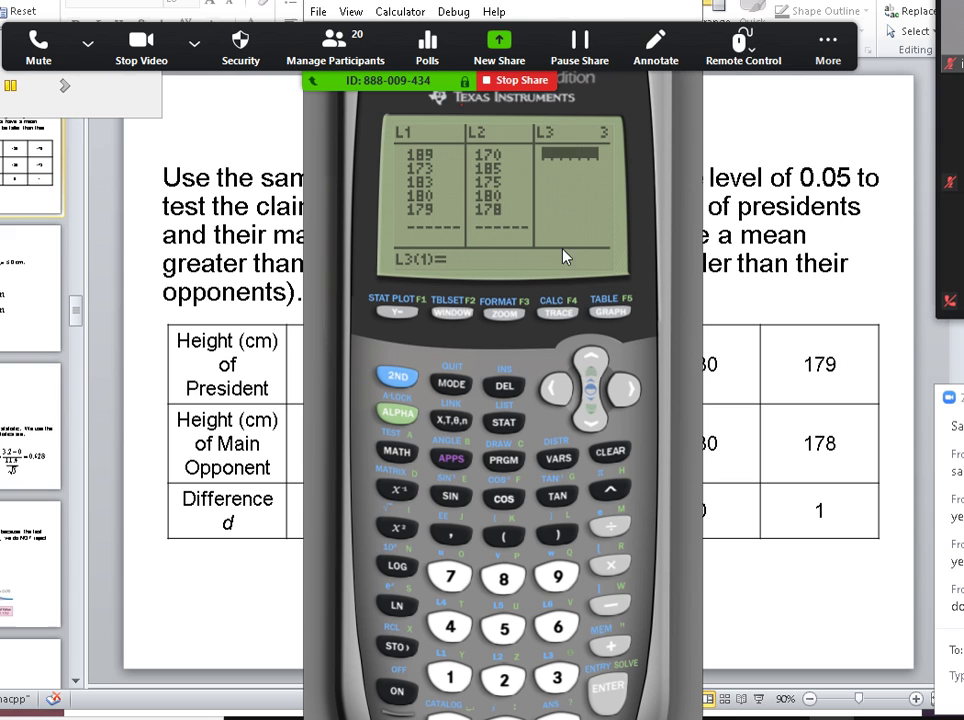
Step: Define L3 as L1−L2 to get differences 19, −12, 8, 0, 1, then leave the calculator
{"action": "left_click", "coordinate": [590, 360]}
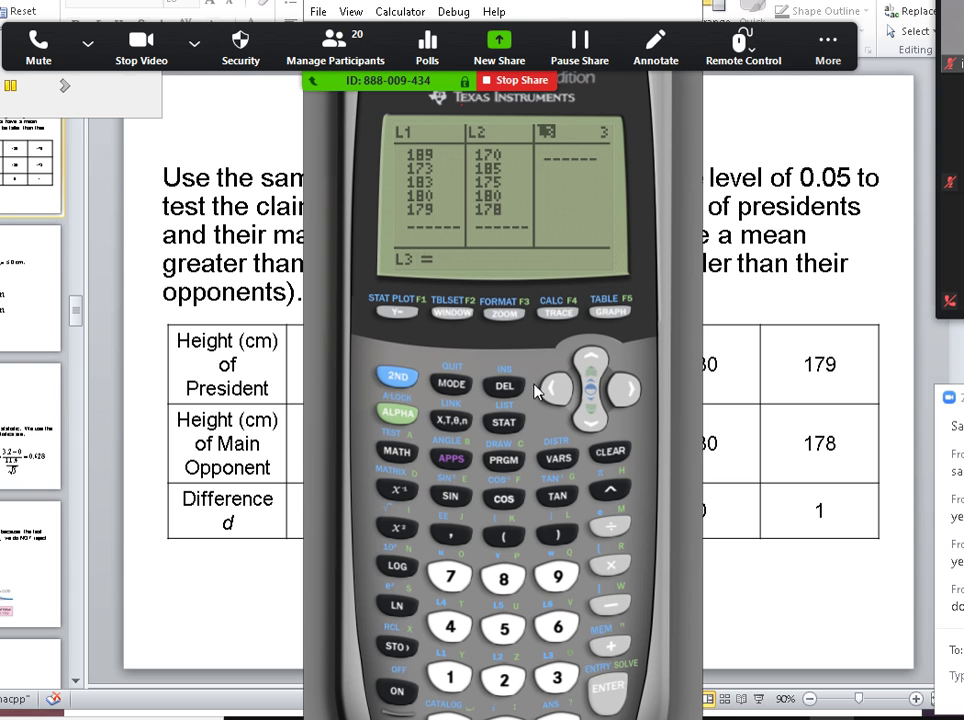
{"action": "left_click", "coordinate": [397, 380]}
{"action": "left_click", "coordinate": [450, 677]}
{"action": "left_click", "coordinate": [609, 605]}
{"action": "left_click", "coordinate": [397, 376]}
{"action": "left_click", "coordinate": [504, 679]}
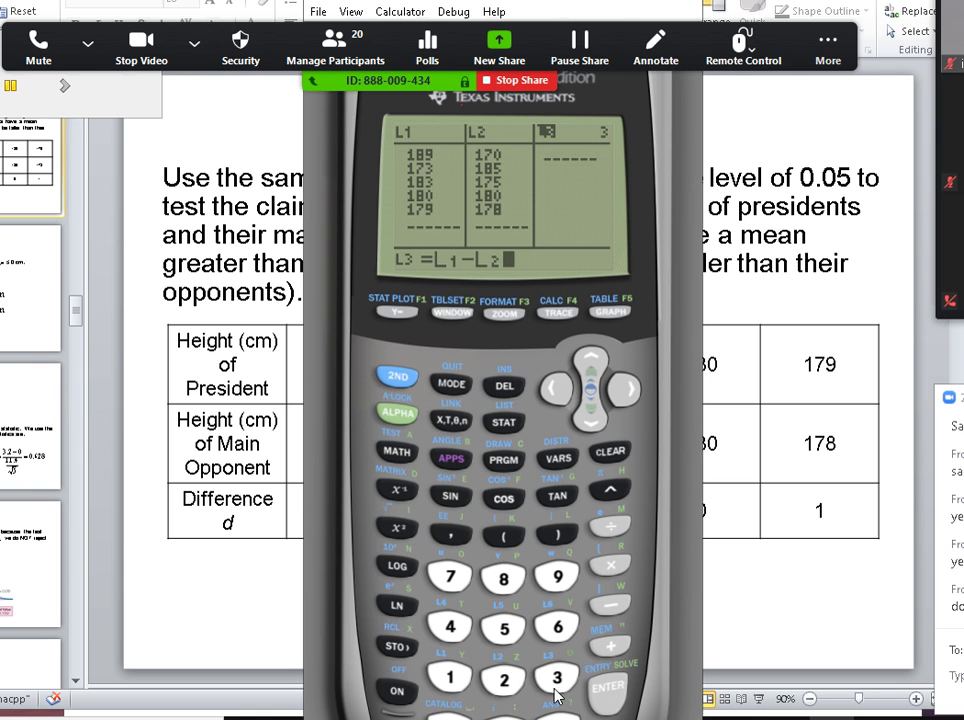
{"action": "left_click", "coordinate": [610, 688]}
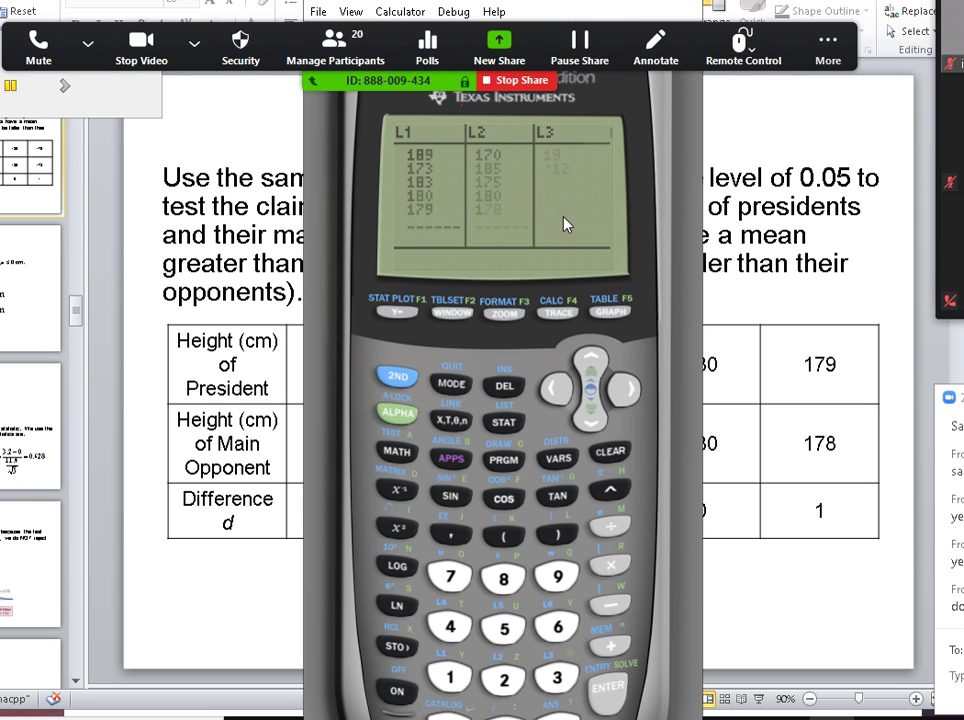
{"action": "key", "text": "alt+Tab"}
Step: Show the YouTube Project playlist screenshot with Zoom annotation on, then close it
{"action": "left_click", "coordinate": [845, 55]}
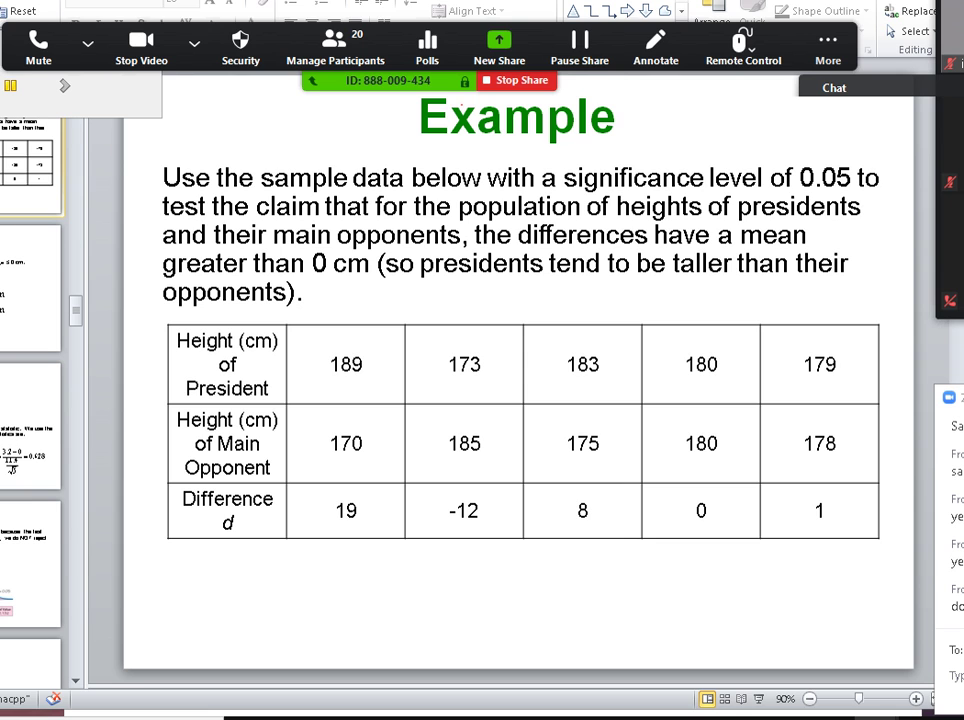
{"action": "key", "text": "alt+Tab"}
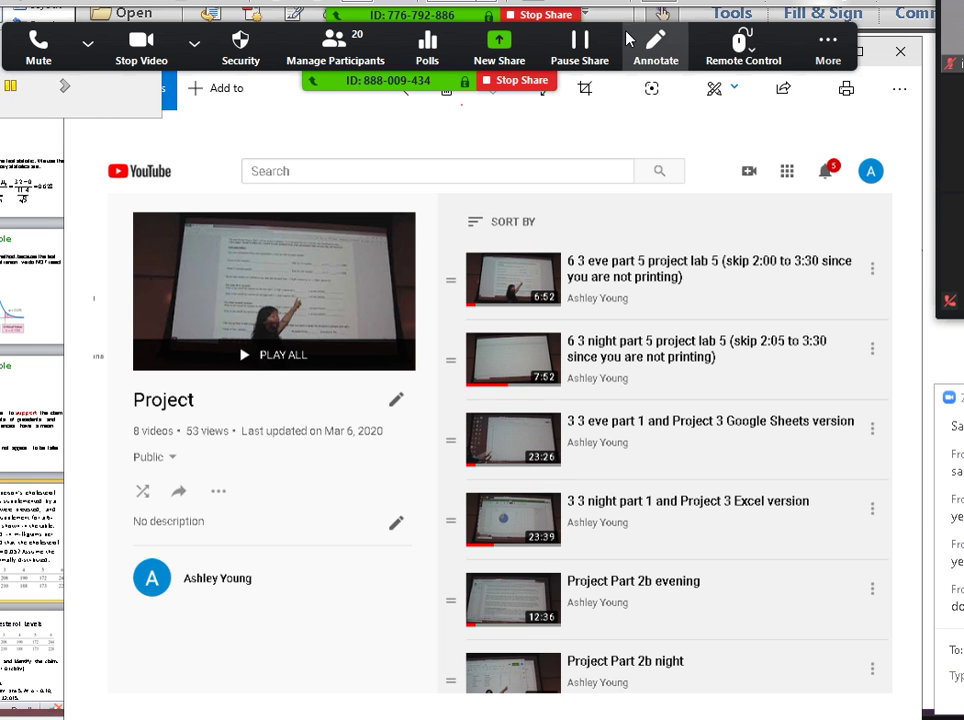
{"action": "left_click", "coordinate": [655, 45]}
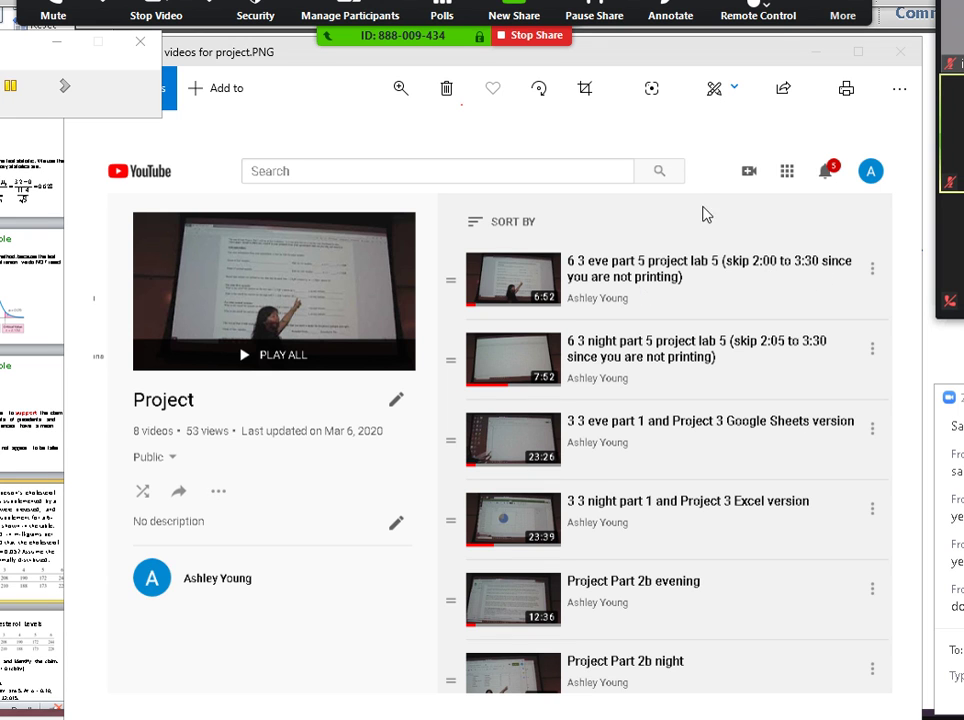
{"action": "left_click", "coordinate": [902, 58]}
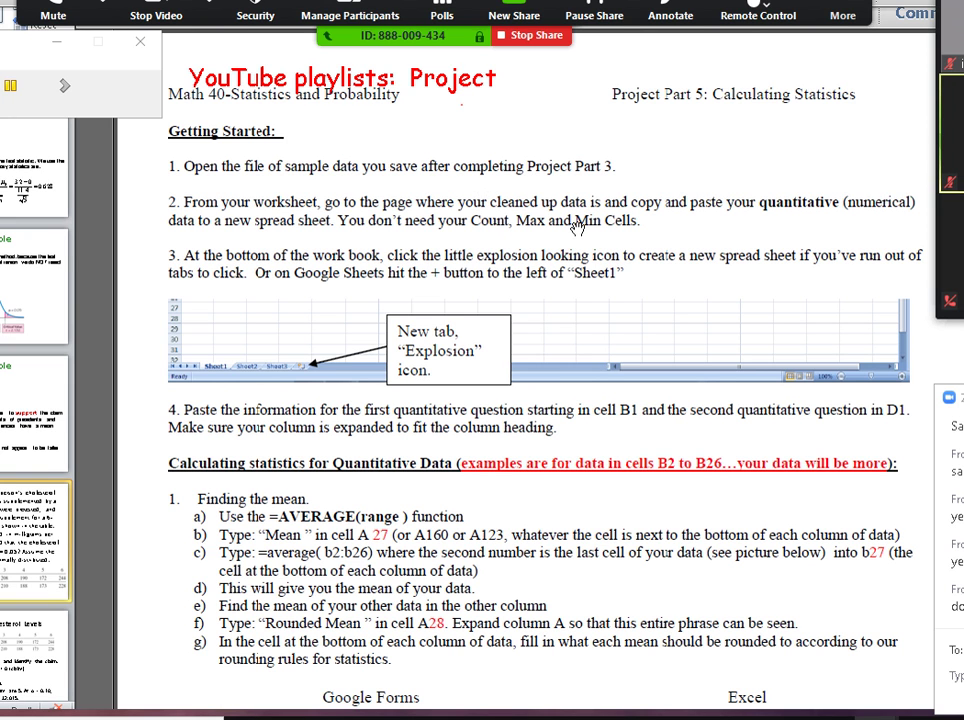
Step: Scroll through the Part 5 spreadsheet instructions, then switch to the handwritten Part 5 worksheet
{"action": "scroll", "coordinate": [545, 330], "scroll_direction": "down", "scroll_amount": 1}
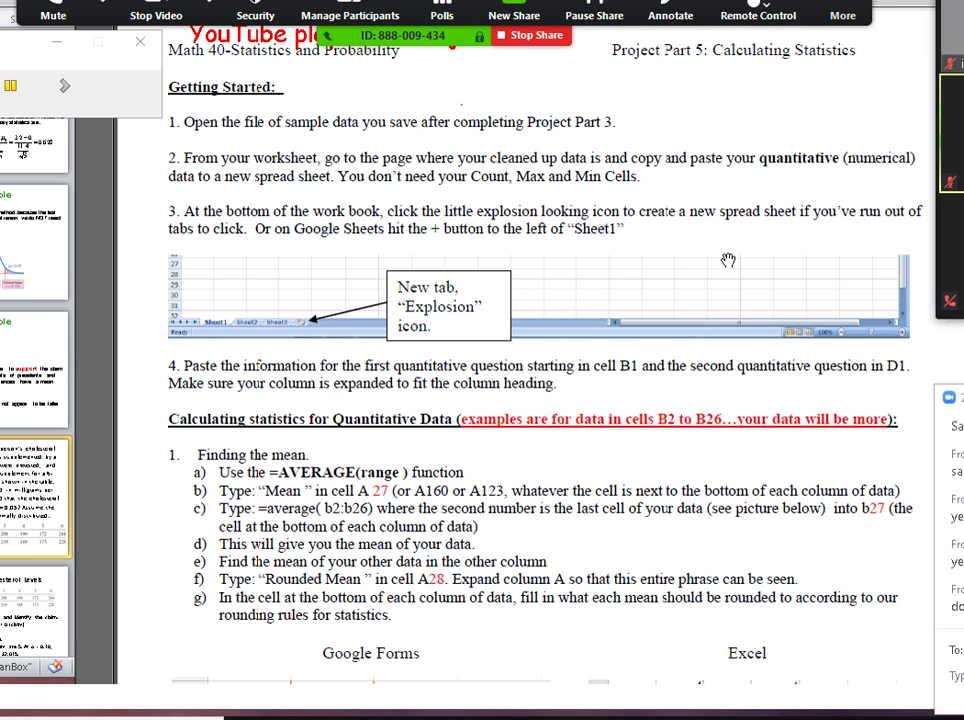
{"action": "scroll", "coordinate": [350, 370], "scroll_direction": "down", "scroll_amount": 3}
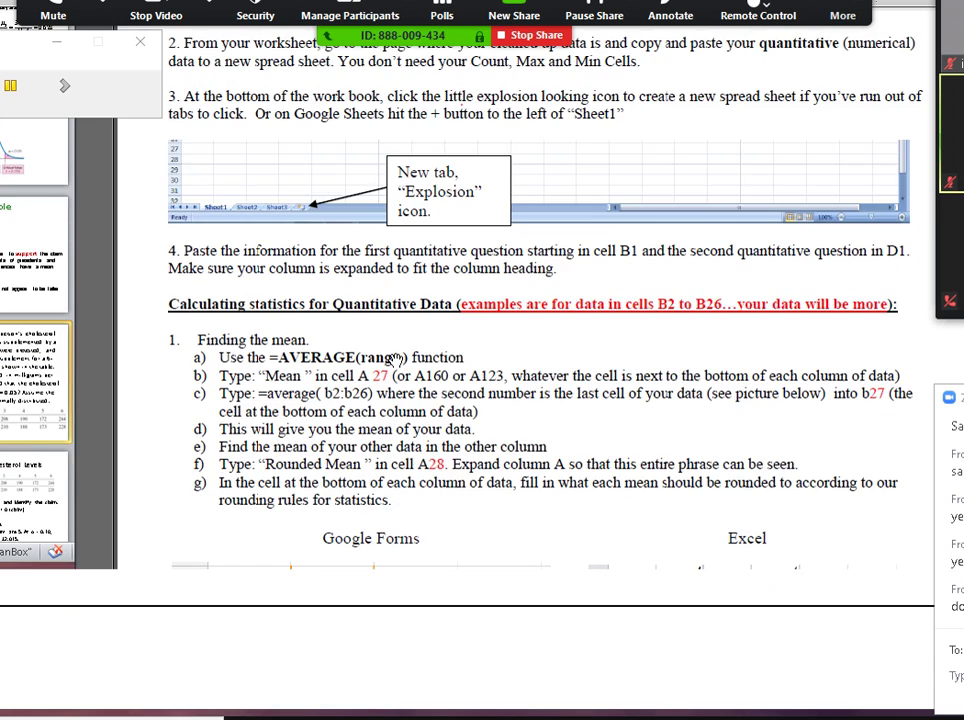
{"action": "key", "text": "alt+Tab"}
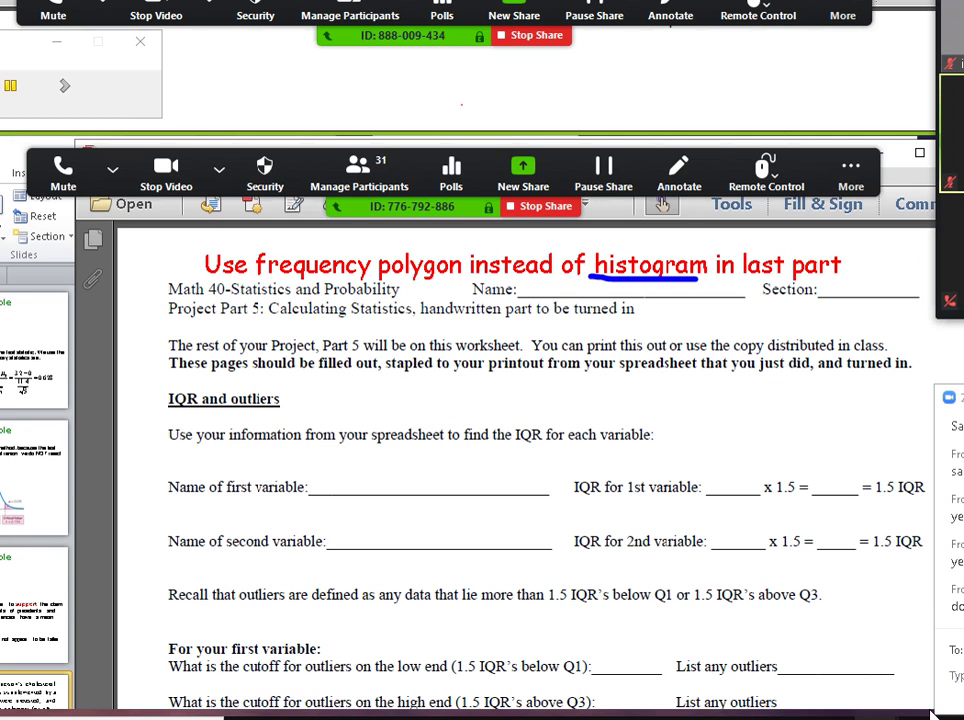
Step: Scroll through the IQR and outliers questions down to the Chebyshev's Theorem section
{"action": "mouse_move", "coordinate": [745, 718]}
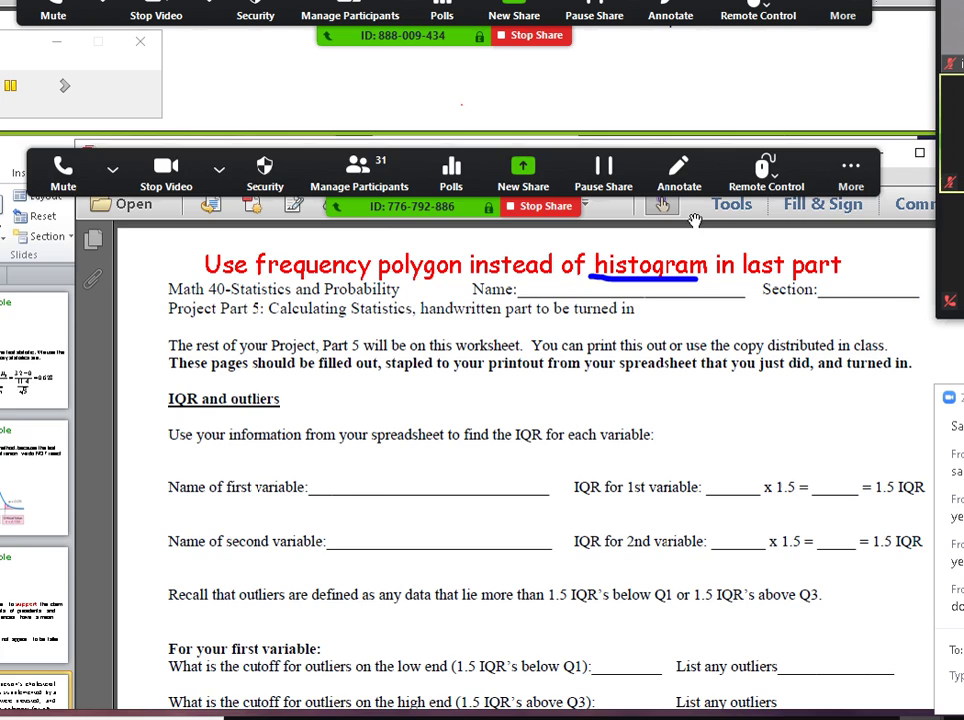
{"action": "key", "text": "alt+Tab"}
{"action": "scroll", "coordinate": [690, 358], "scroll_direction": "up", "scroll_amount": 1}
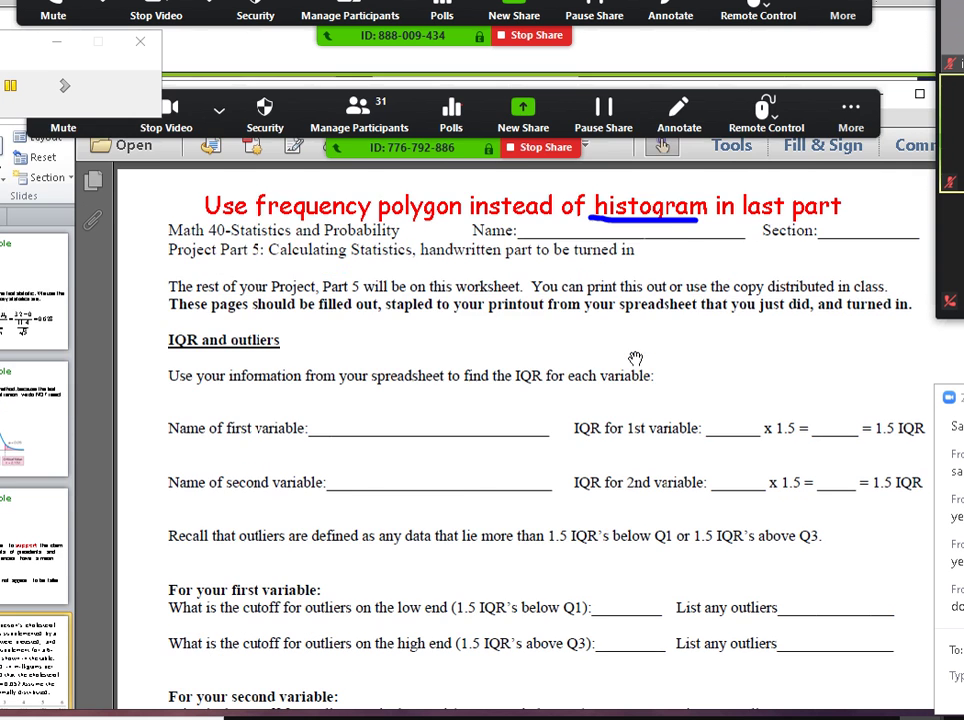
{"action": "scroll", "coordinate": [635, 358], "scroll_direction": "down", "scroll_amount": 3}
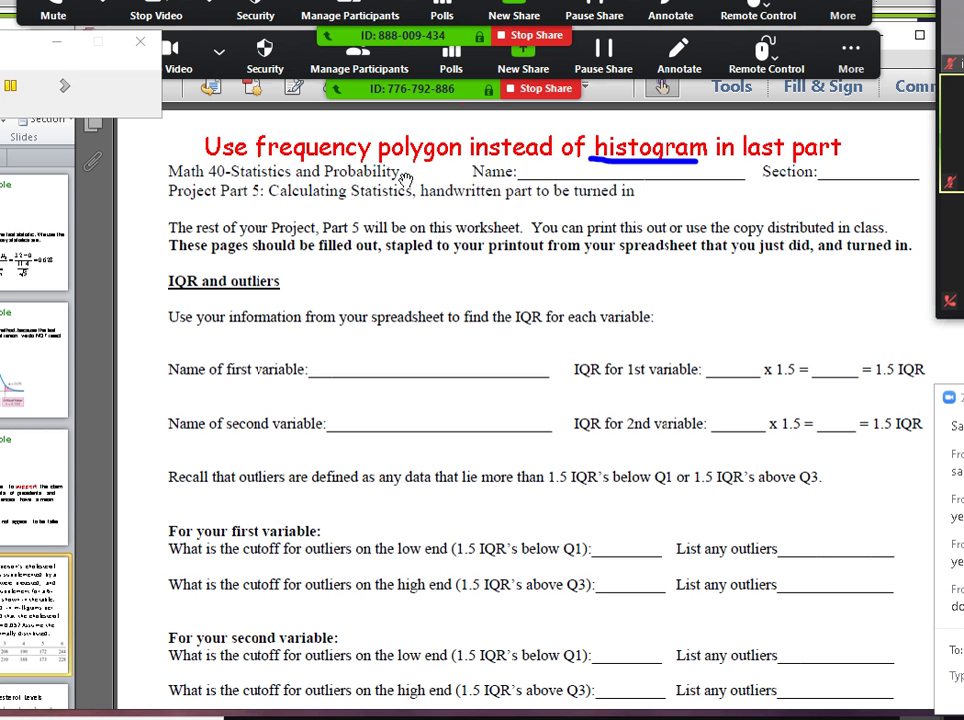
{"action": "scroll", "coordinate": [436, 184], "scroll_direction": "down", "scroll_amount": 2}
{"action": "scroll", "coordinate": [430, 160], "scroll_direction": "down", "scroll_amount": 1}
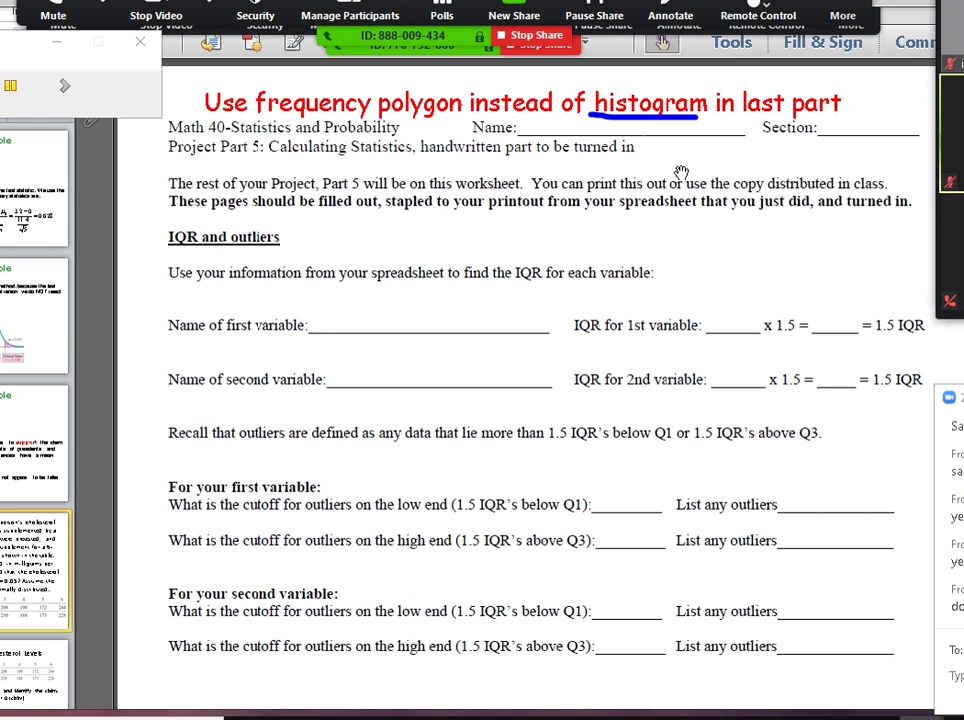
{"action": "scroll", "coordinate": [680, 174], "scroll_direction": "down", "scroll_amount": 2}
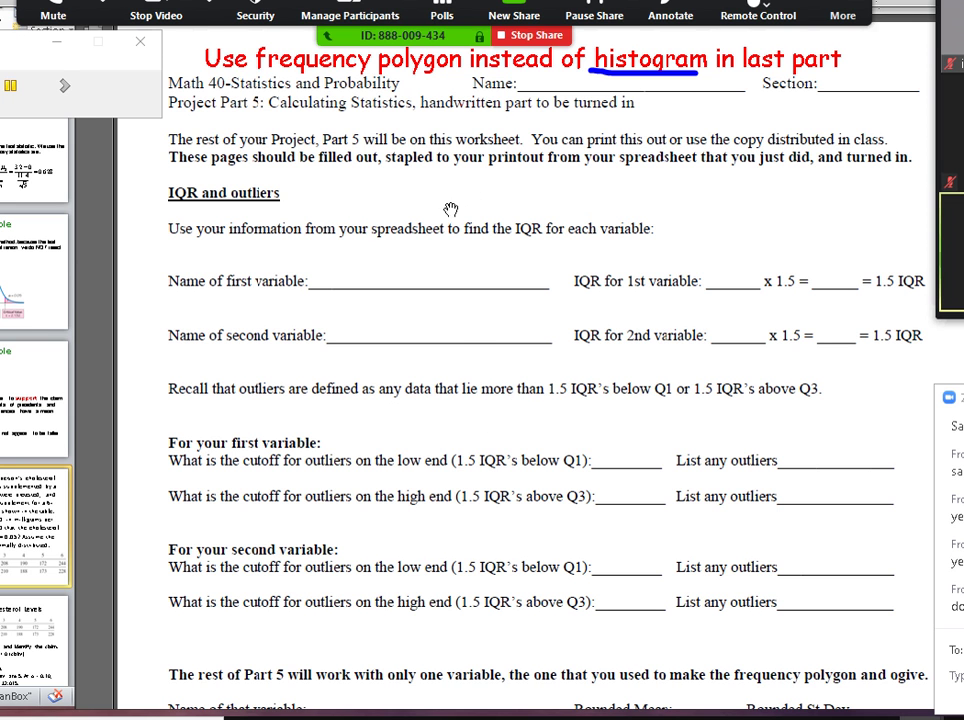
{"action": "scroll", "coordinate": [451, 210], "scroll_direction": "down", "scroll_amount": 1}
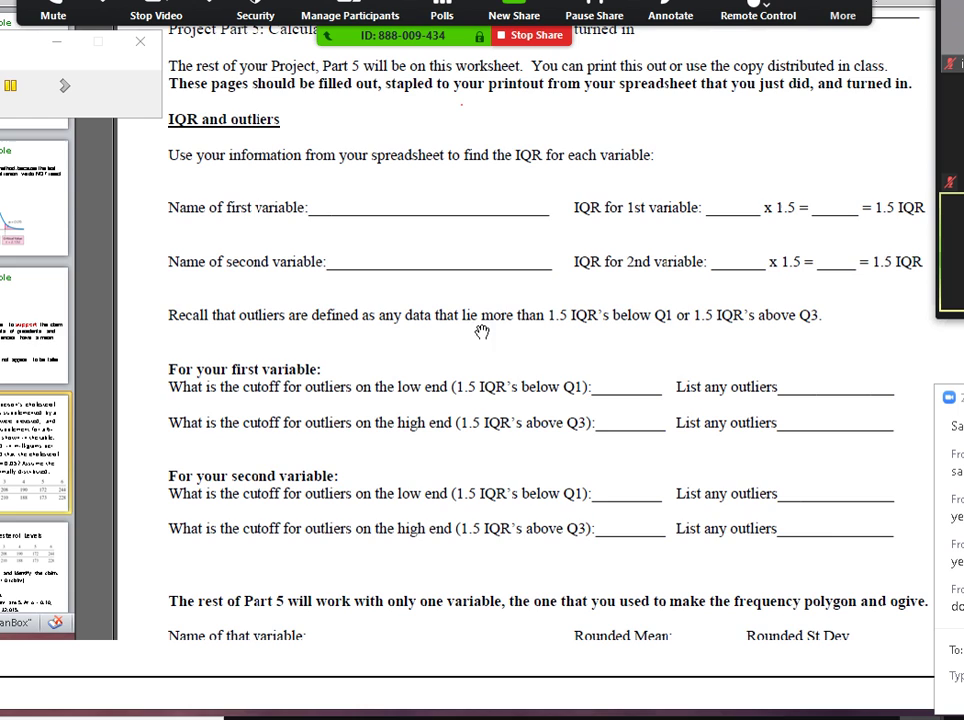
{"action": "scroll", "coordinate": [720, 380], "scroll_direction": "down", "scroll_amount": 1}
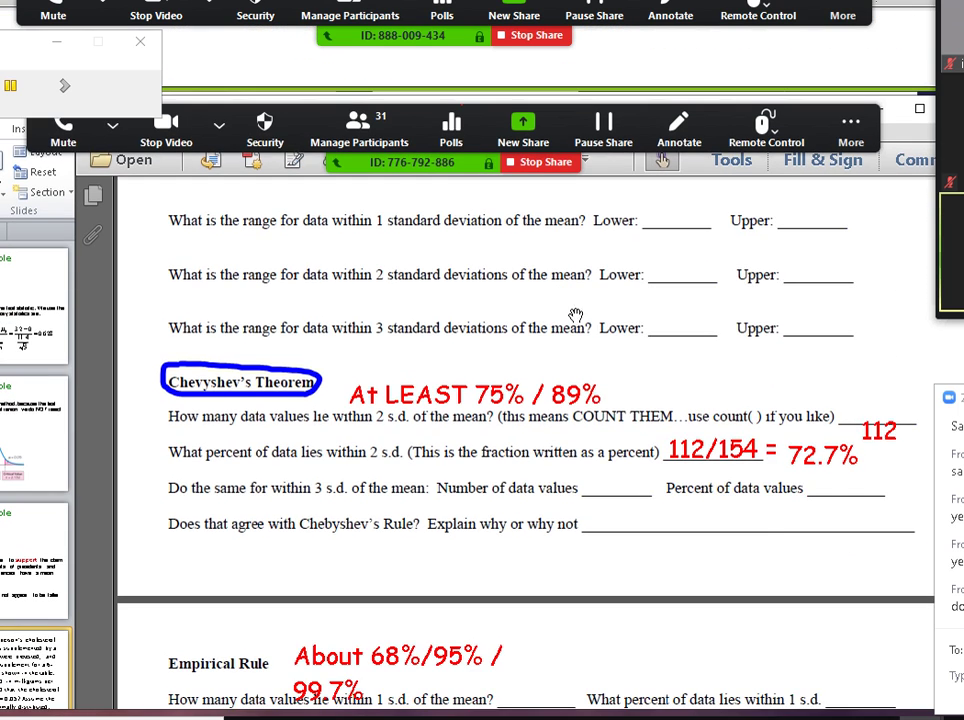
Step: Scroll past the Chebyshev's Theorem and Empirical Rule questions to the Normal, Right-skewed, Left-skewed section
{"action": "scroll", "coordinate": [576, 316], "scroll_direction": "down", "scroll_amount": 3}
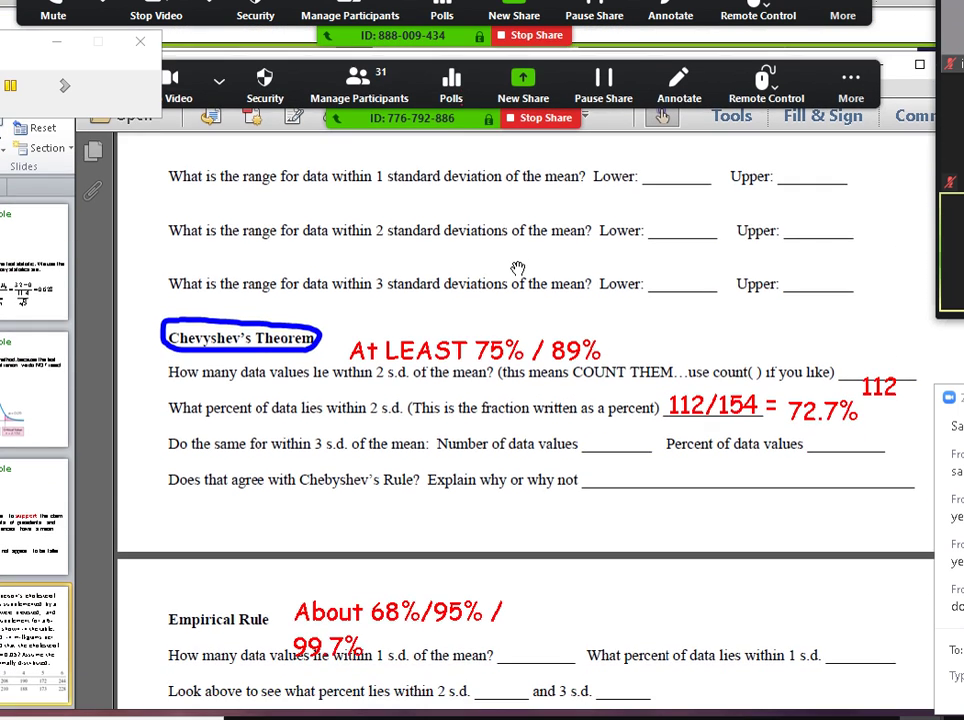
{"action": "scroll", "coordinate": [508, 273], "scroll_direction": "down", "scroll_amount": 1}
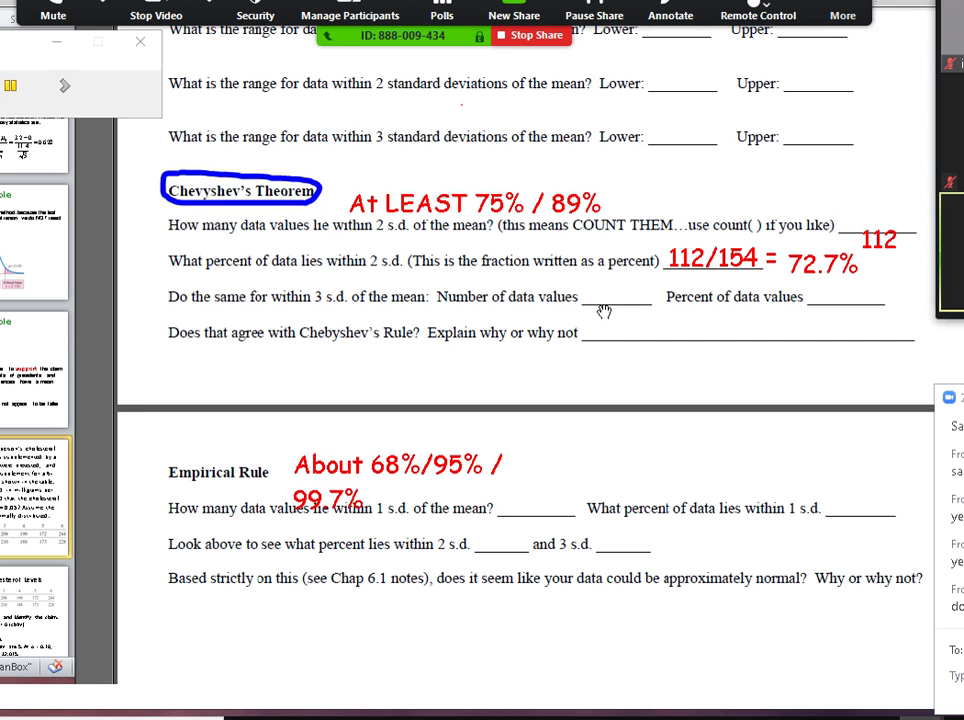
{"action": "scroll", "coordinate": [605, 311], "scroll_direction": "down", "scroll_amount": 2}
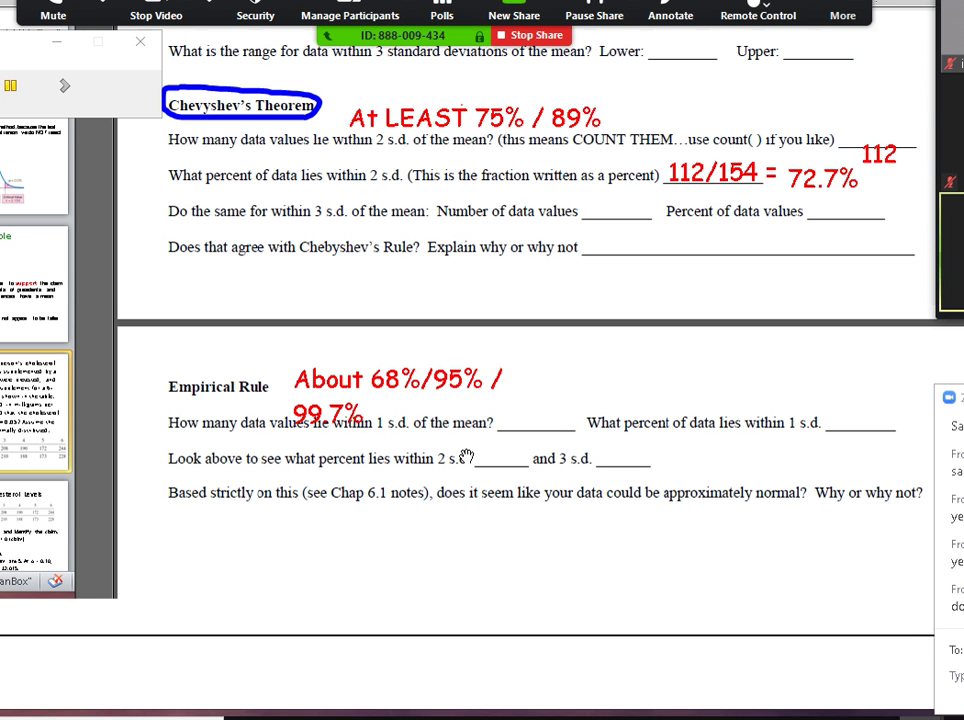
{"action": "scroll", "coordinate": [555, 443], "scroll_direction": "down", "scroll_amount": 1}
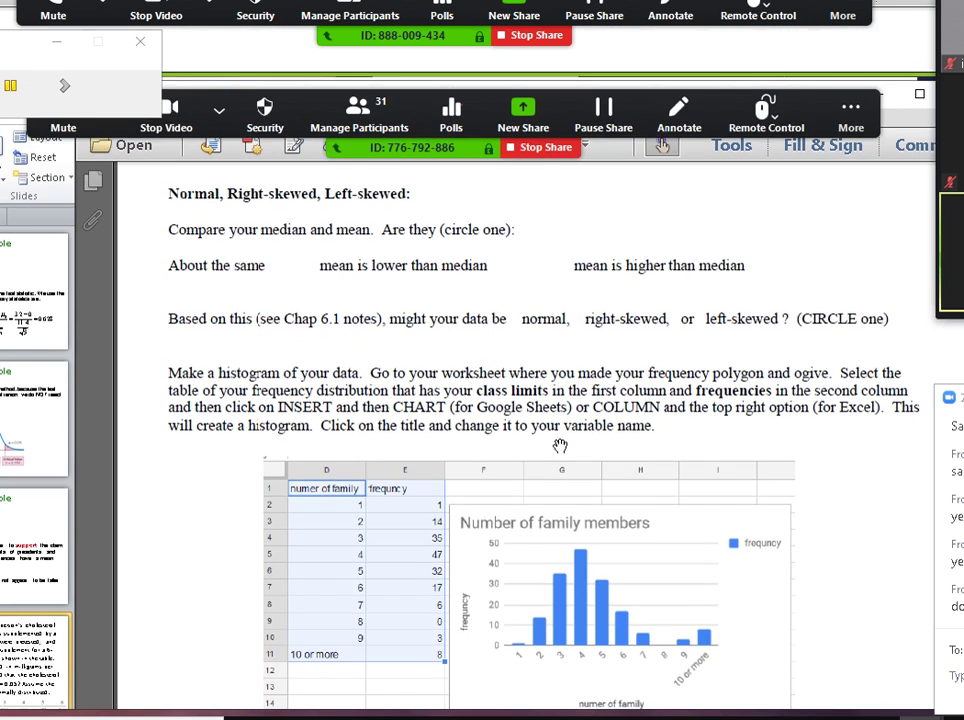
{"action": "scroll", "coordinate": [560, 445], "scroll_direction": "down", "scroll_amount": 1}
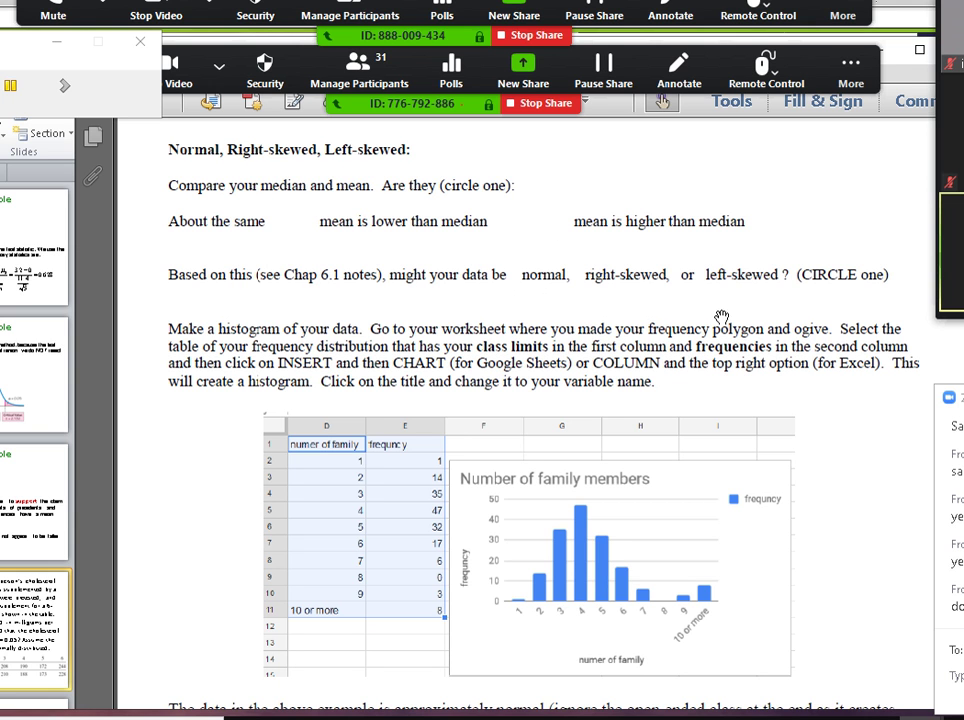
Step: Scroll to the 'Make a histogram of your data' instructions and the family-members example chart
{"action": "scroll", "coordinate": [560, 242], "scroll_direction": "down", "scroll_amount": 2}
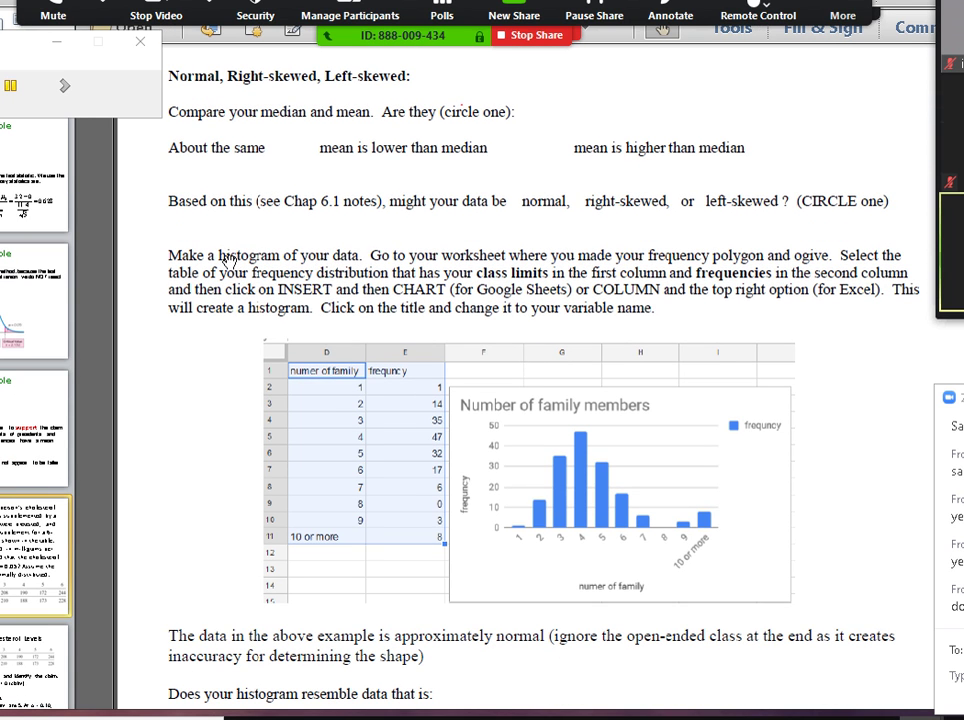
{"action": "scroll", "coordinate": [700, 333], "scroll_direction": "down", "scroll_amount": 5}
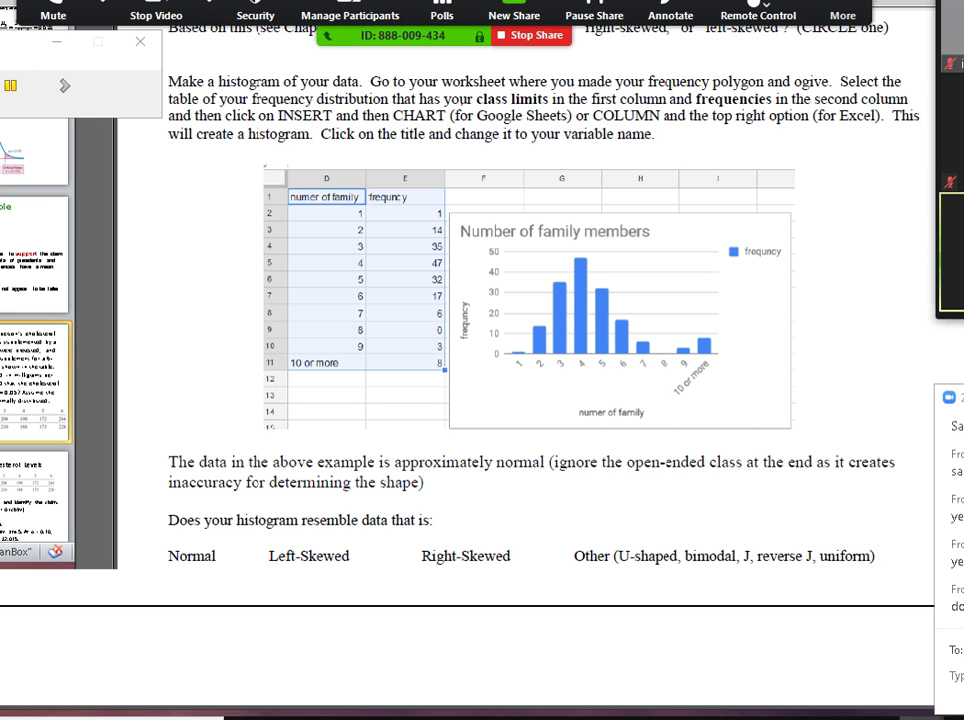
{"action": "left_click_drag", "start_coordinate": [25, 41], "coordinate": [423, 137]}
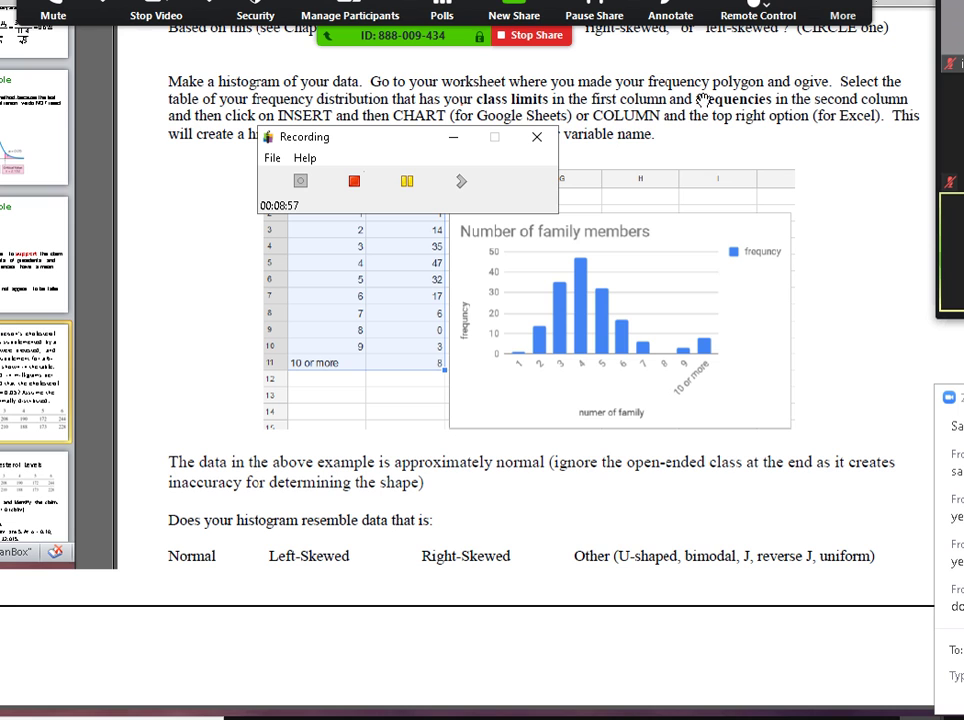